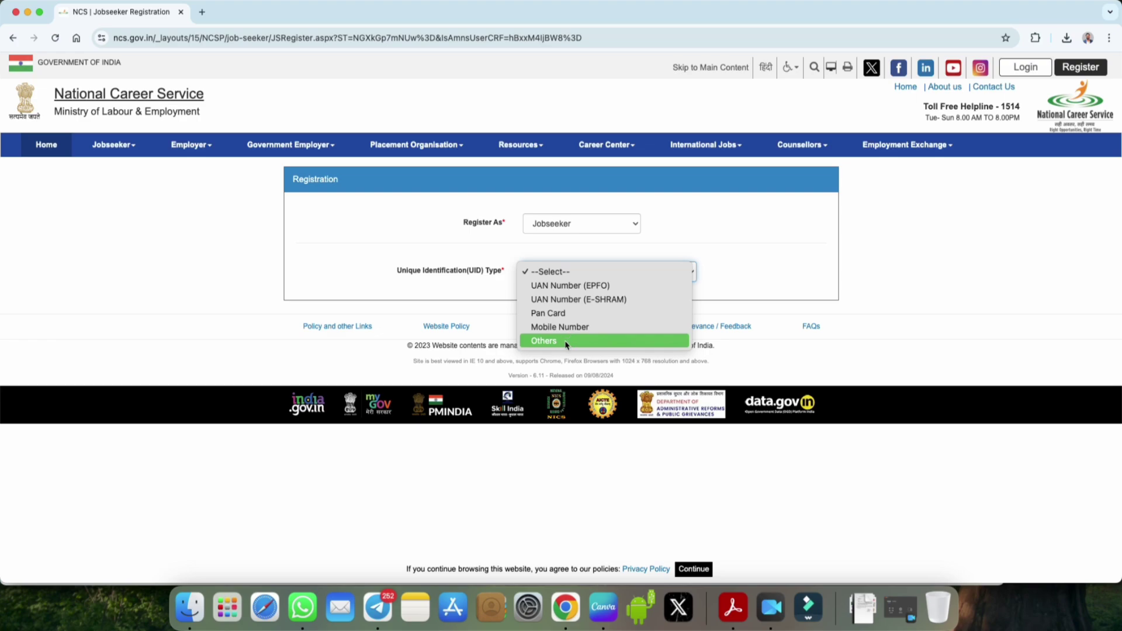
Step: Set the UID type to Others and check which alternative identity documents it offers
left_click(564, 342)
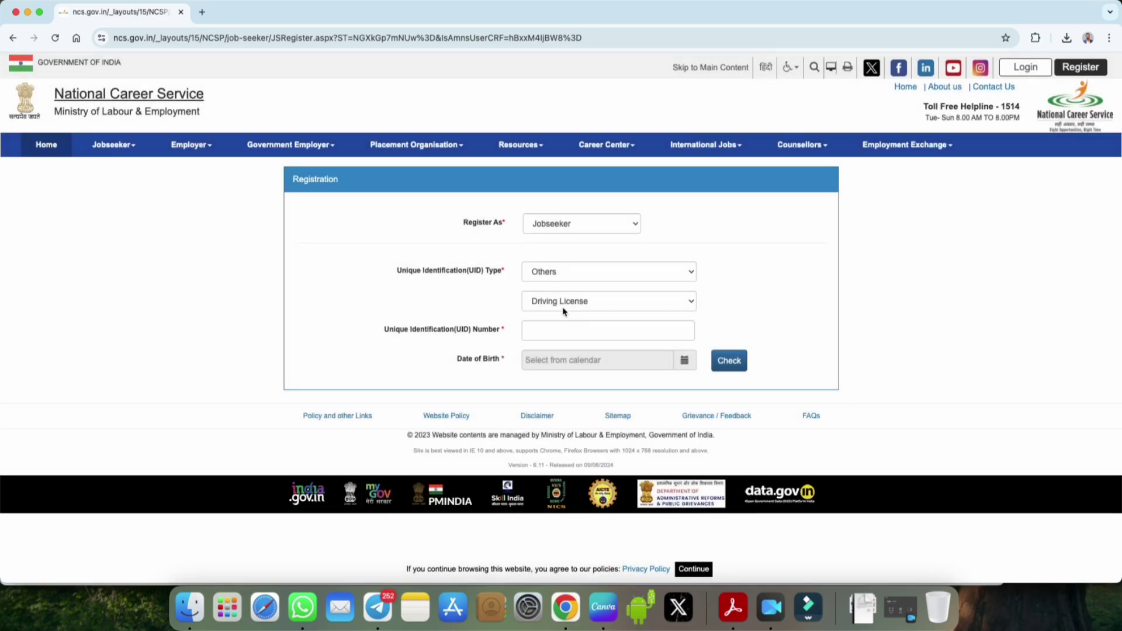
left_click(561, 305)
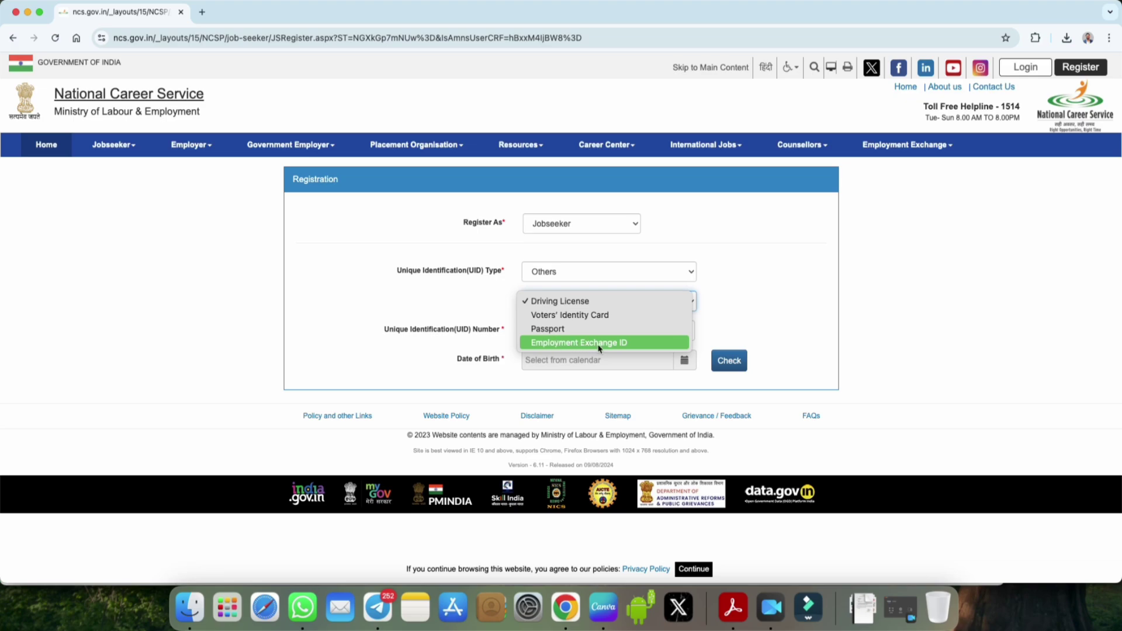
left_click(561, 274)
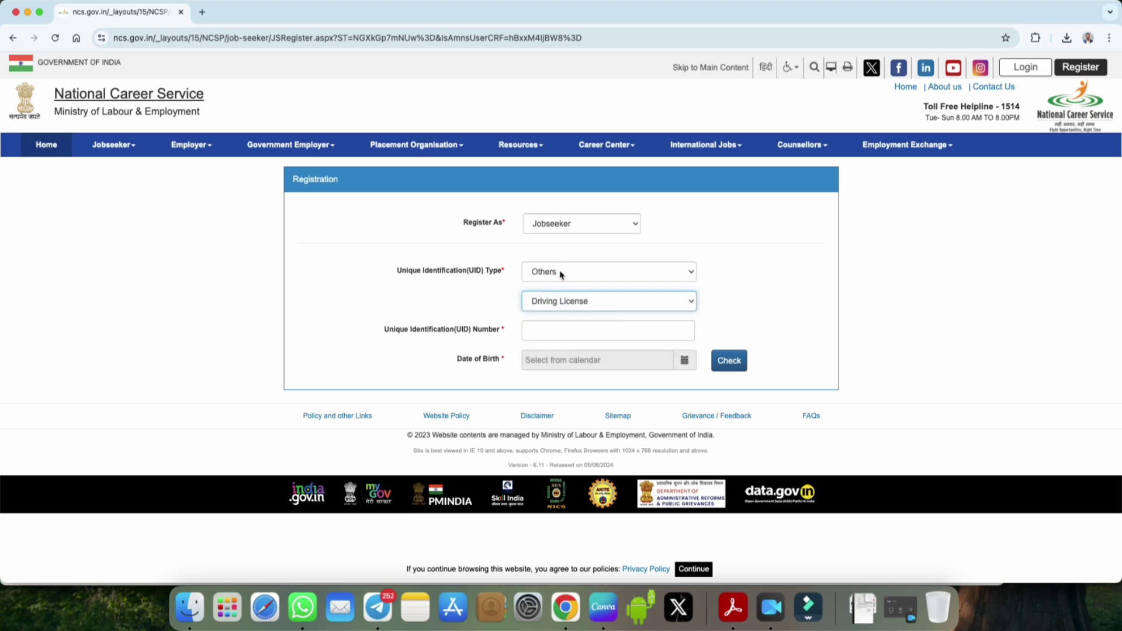
Step: Set the UID type to Mobile Number and enter the jobseeker's mobile number as the UID number
left_click(562, 274)
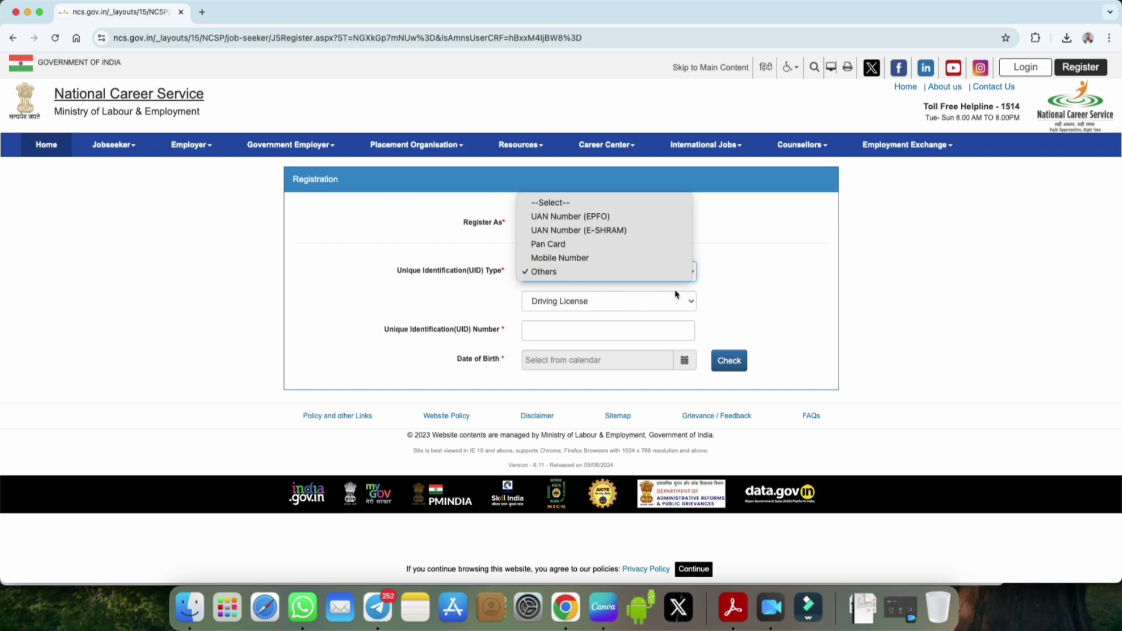
left_click(580, 258)
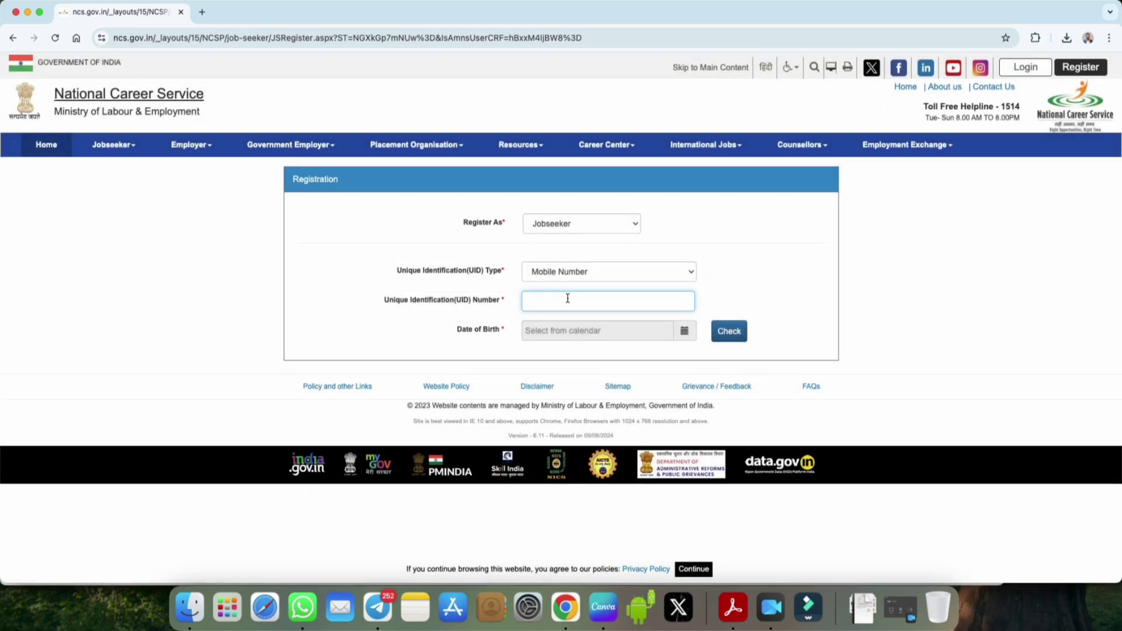
left_click(568, 299)
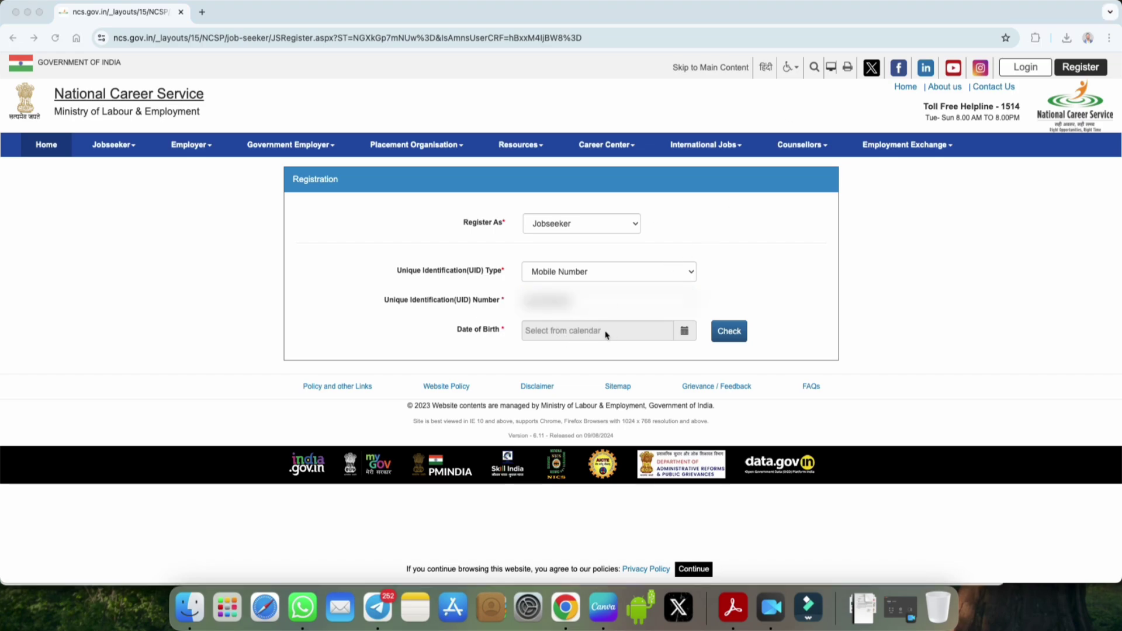
Step: Select the jobseeker's date of birth by year, month and day from the calendar
left_click(684, 331)
left_click(684, 331)
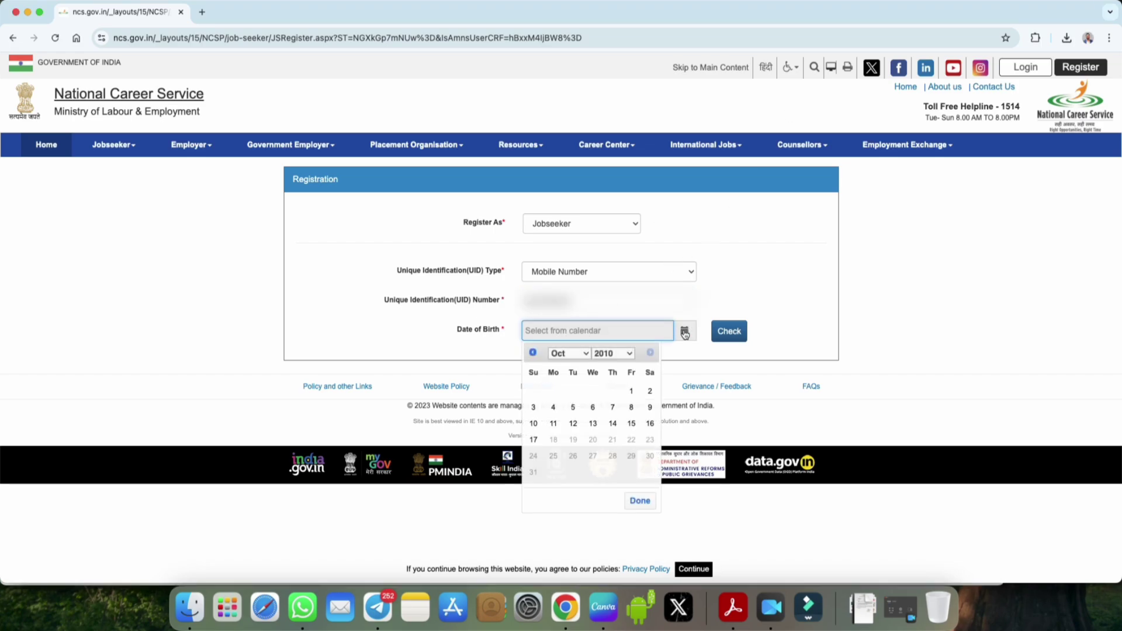
left_click(625, 352)
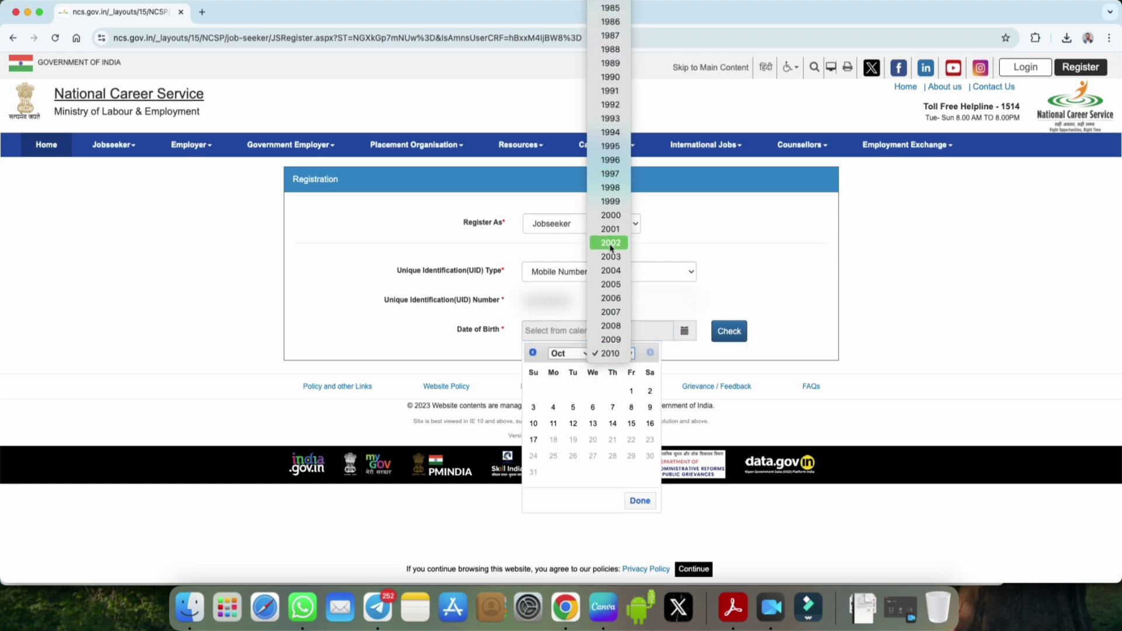
left_click(612, 272)
left_click(567, 354)
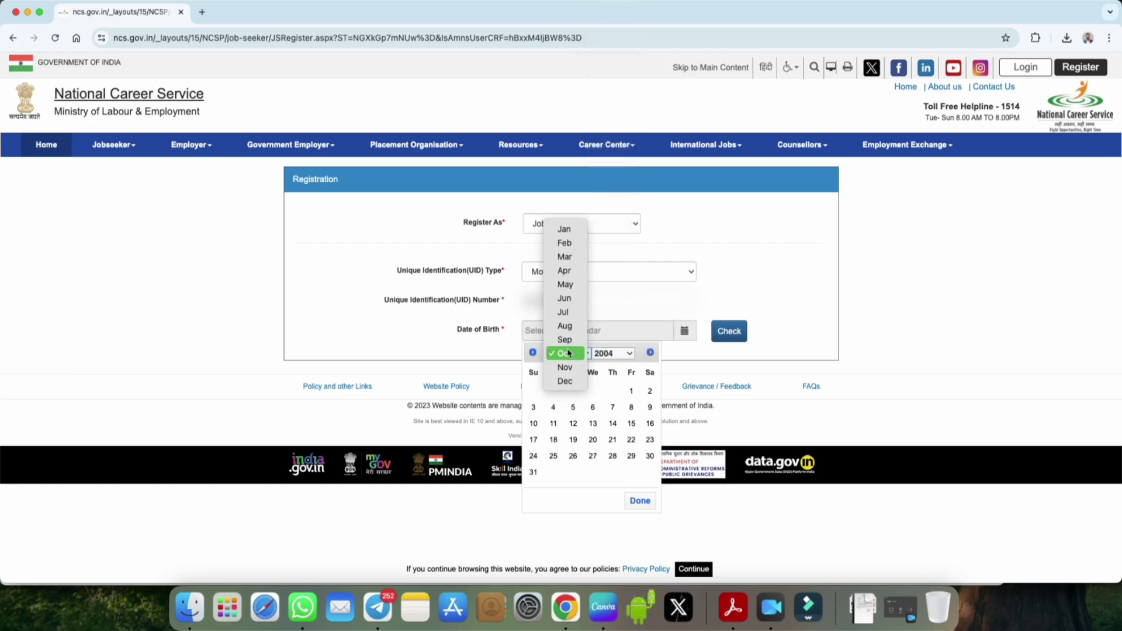
left_click(565, 299)
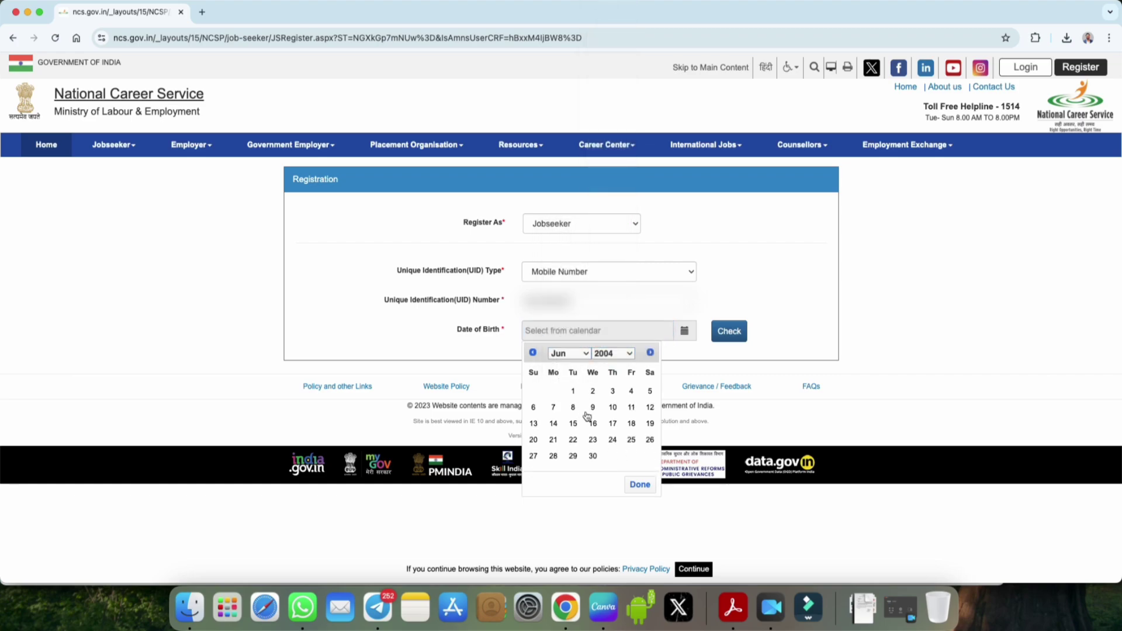
left_click(553, 408)
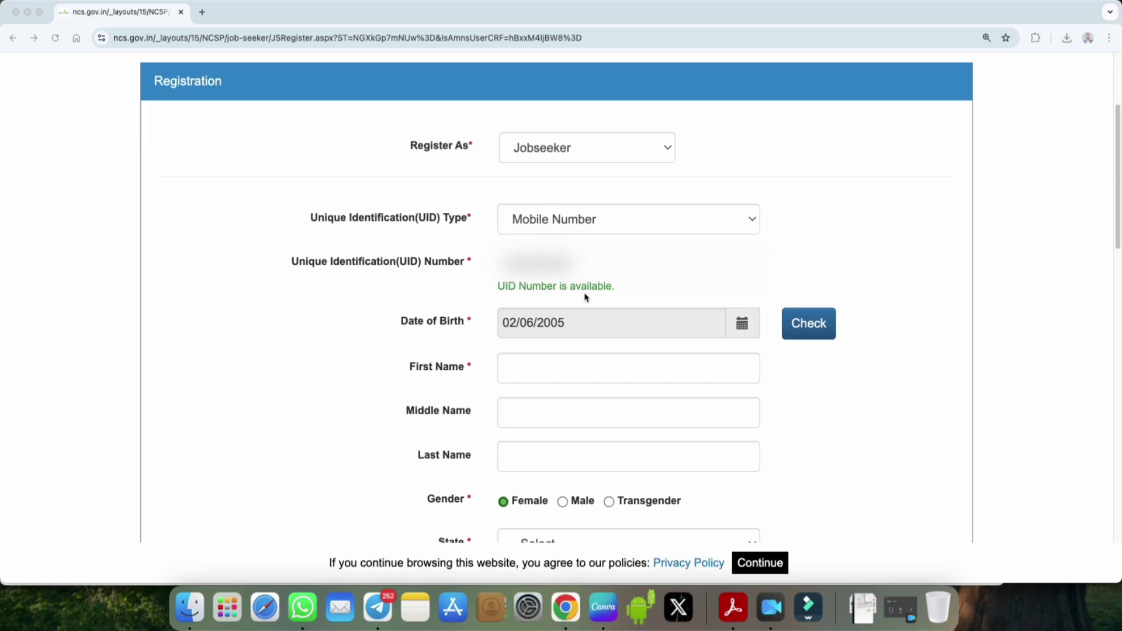
Step: Set the jobseeker's state to Bihar in the registration form
scroll(584, 296, "down", 1)
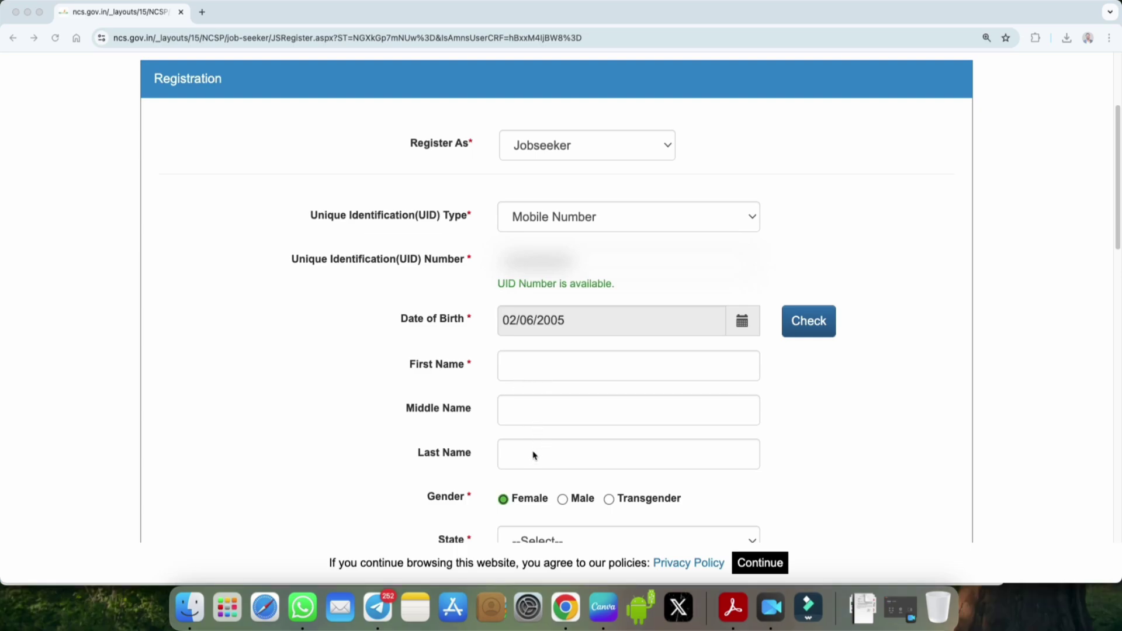
scroll(538, 456, "down", 4)
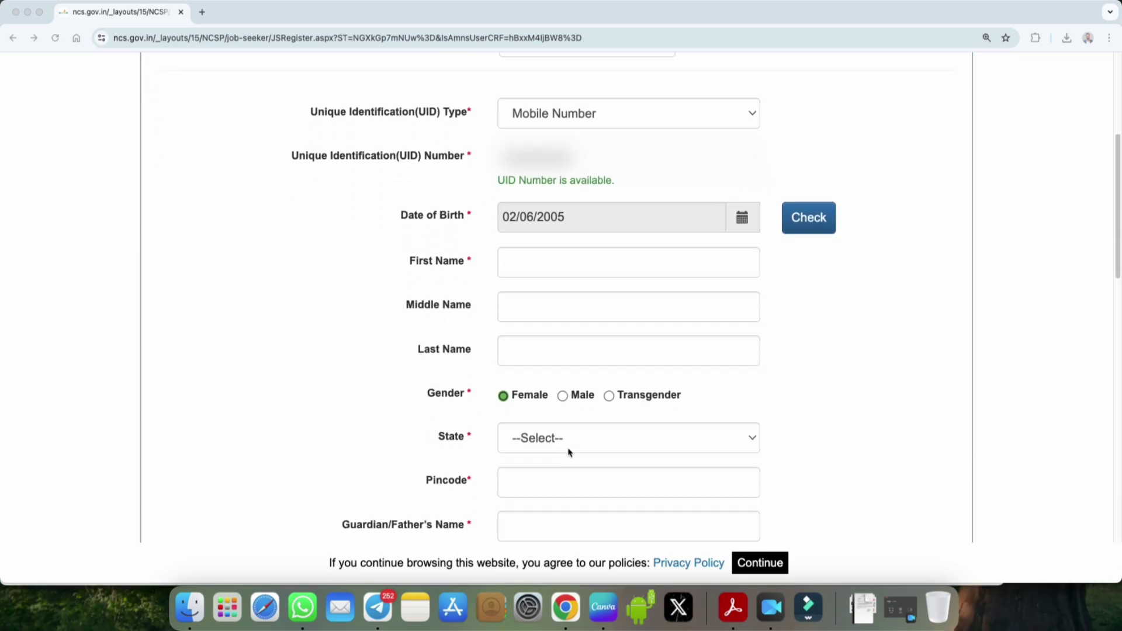
scroll(522, 399, "down", 2)
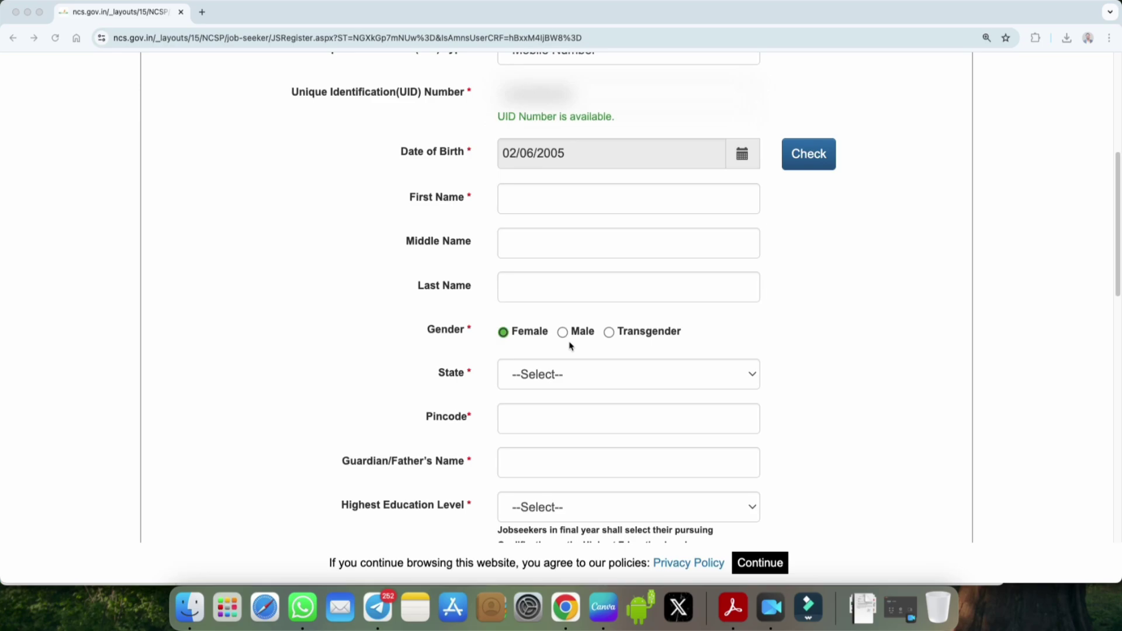
scroll(608, 336, "down", 1)
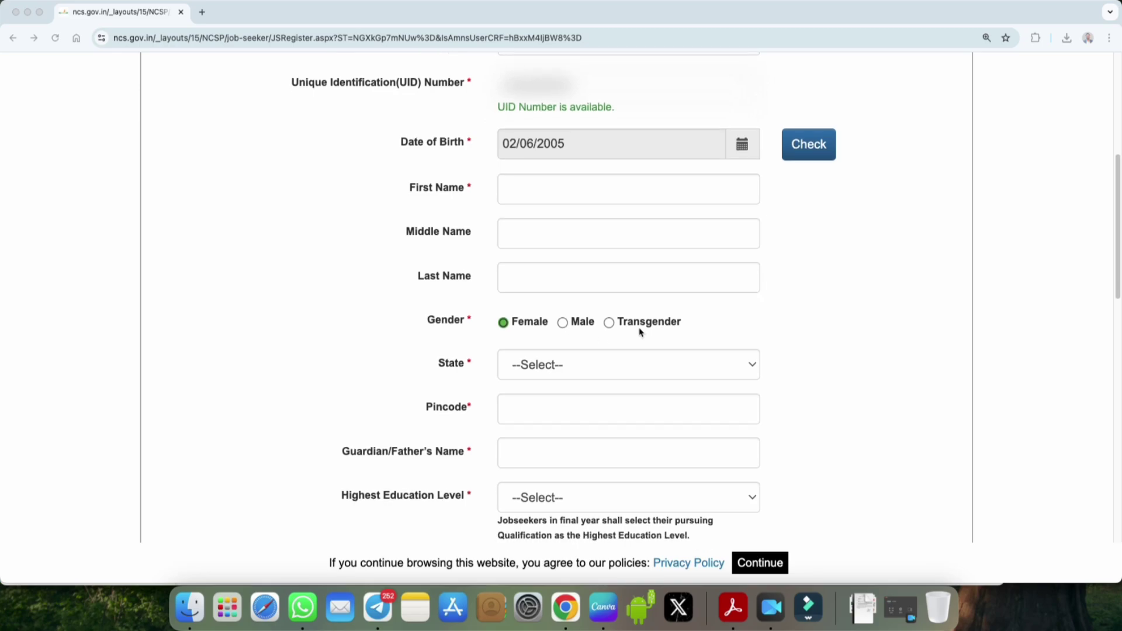
scroll(641, 329, "down", 1)
left_click(539, 343)
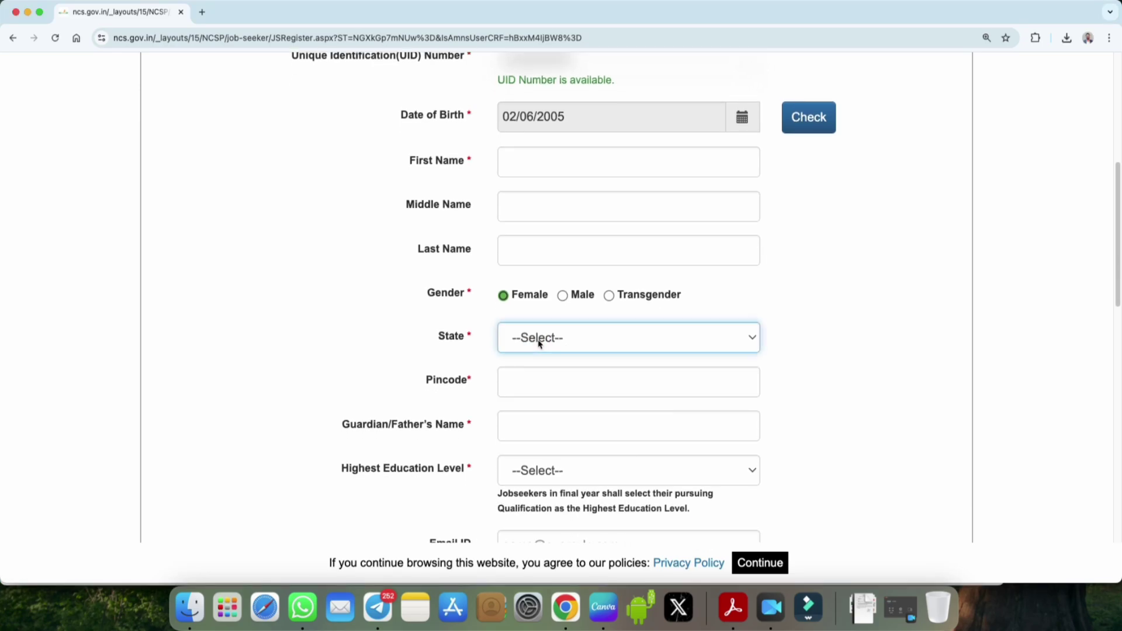
left_click(539, 342)
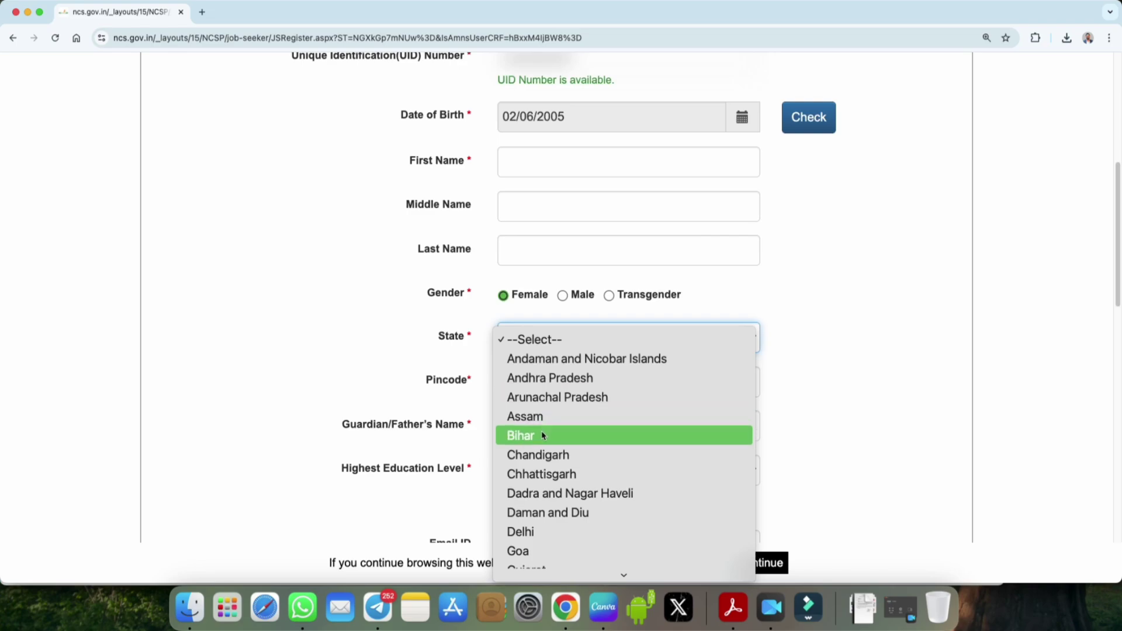
scroll(553, 460, "down", 10)
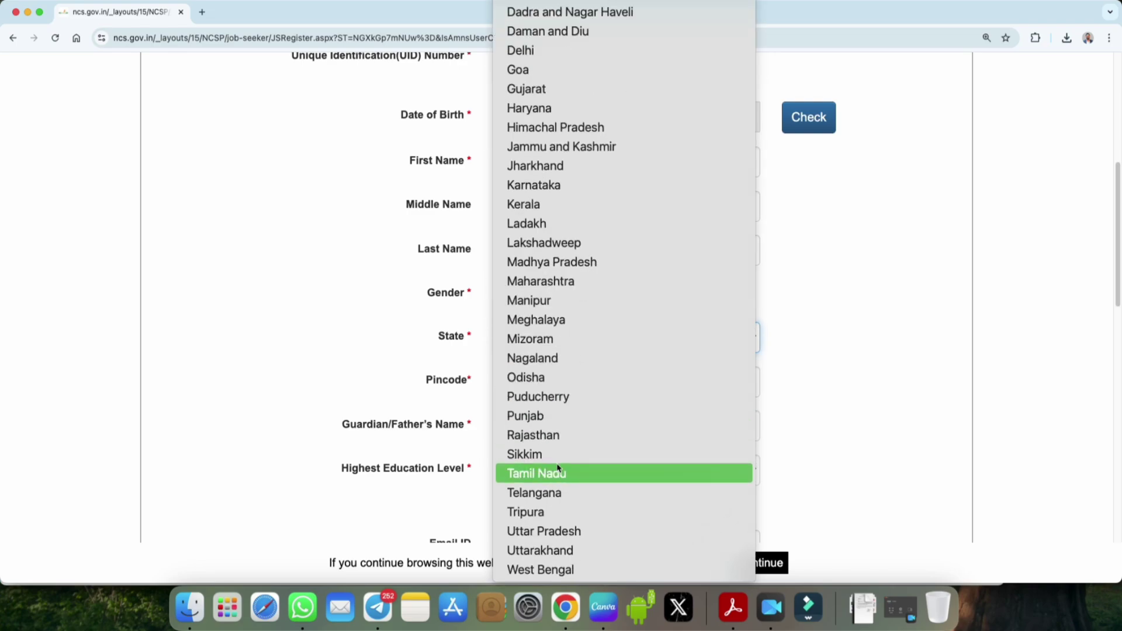
scroll(559, 464, "up", 5)
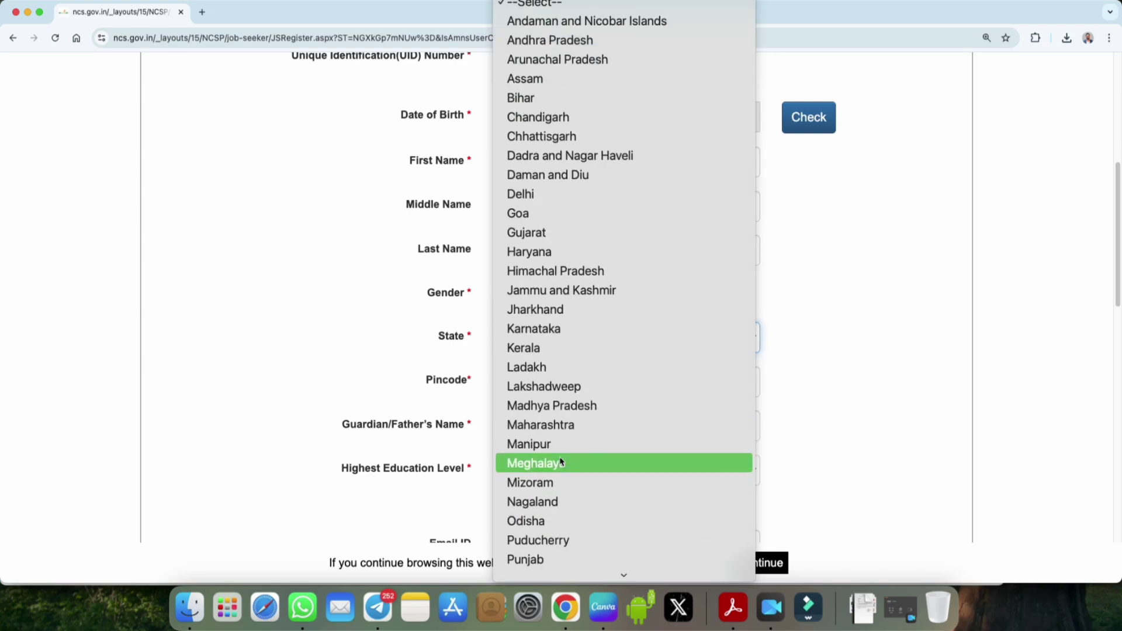
left_click(522, 99)
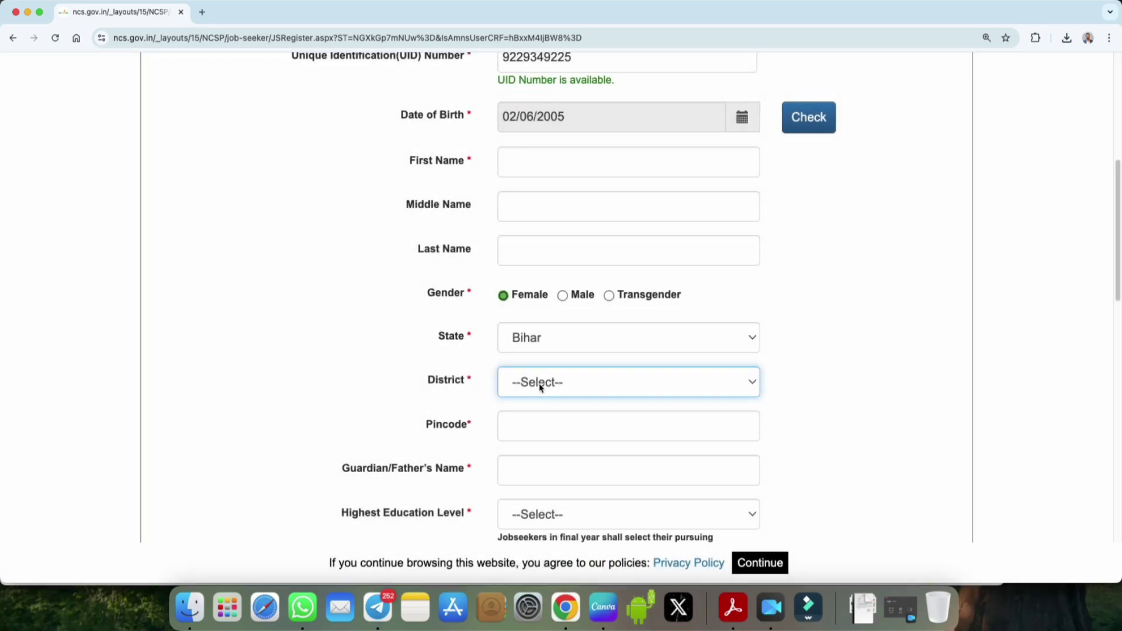
Step: Set the jobseeker's district to Gopalganj
left_click(539, 384)
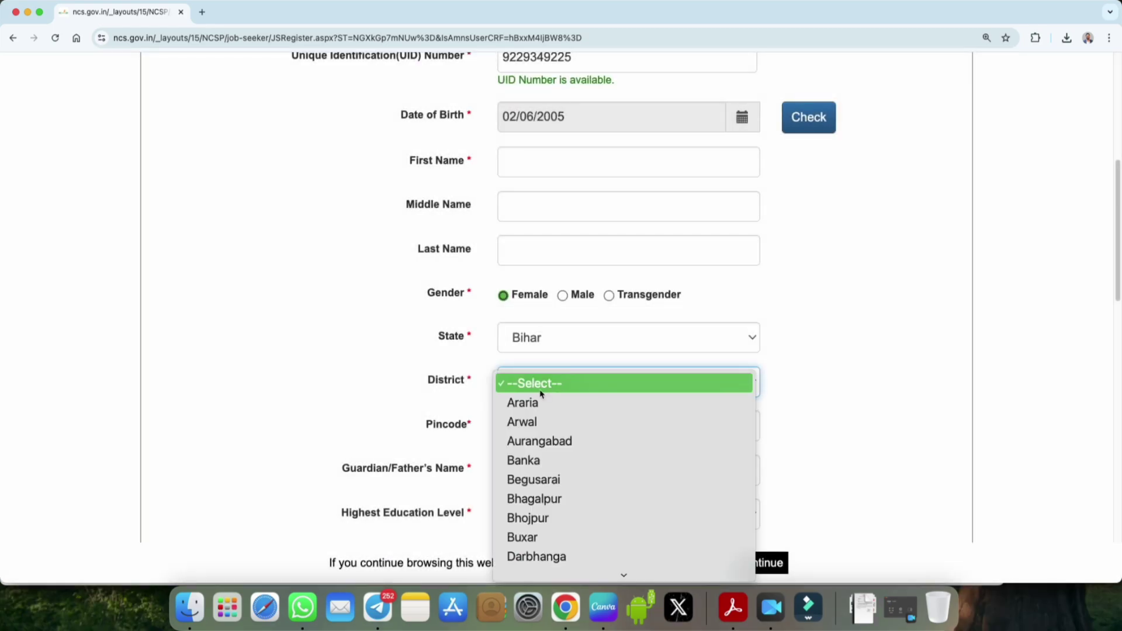
scroll(544, 522, "down", 3)
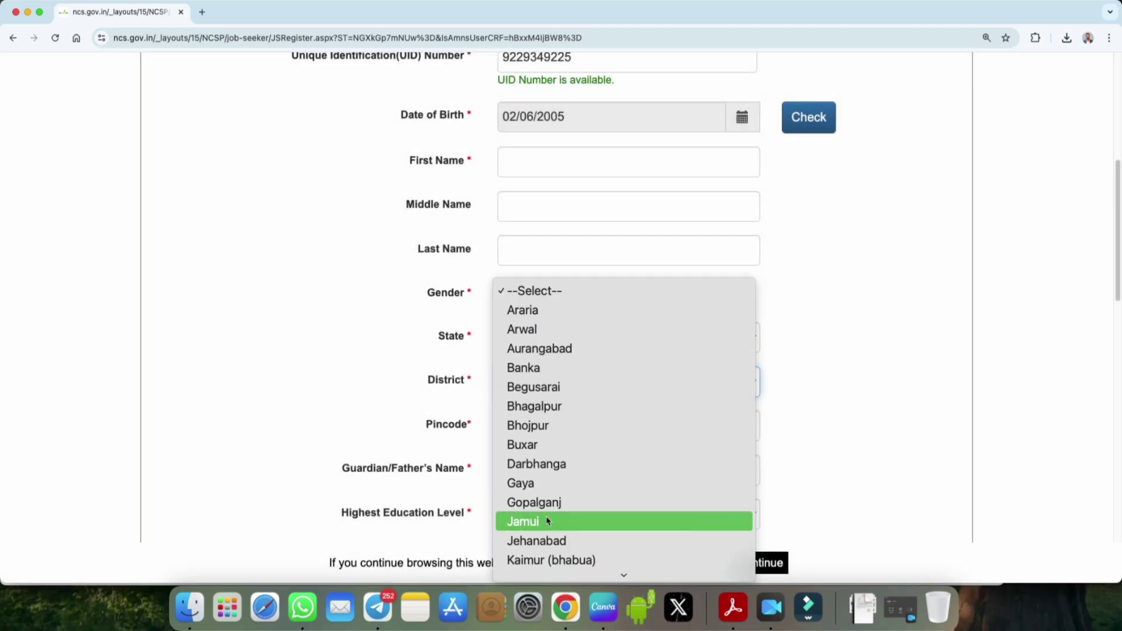
left_click(545, 503)
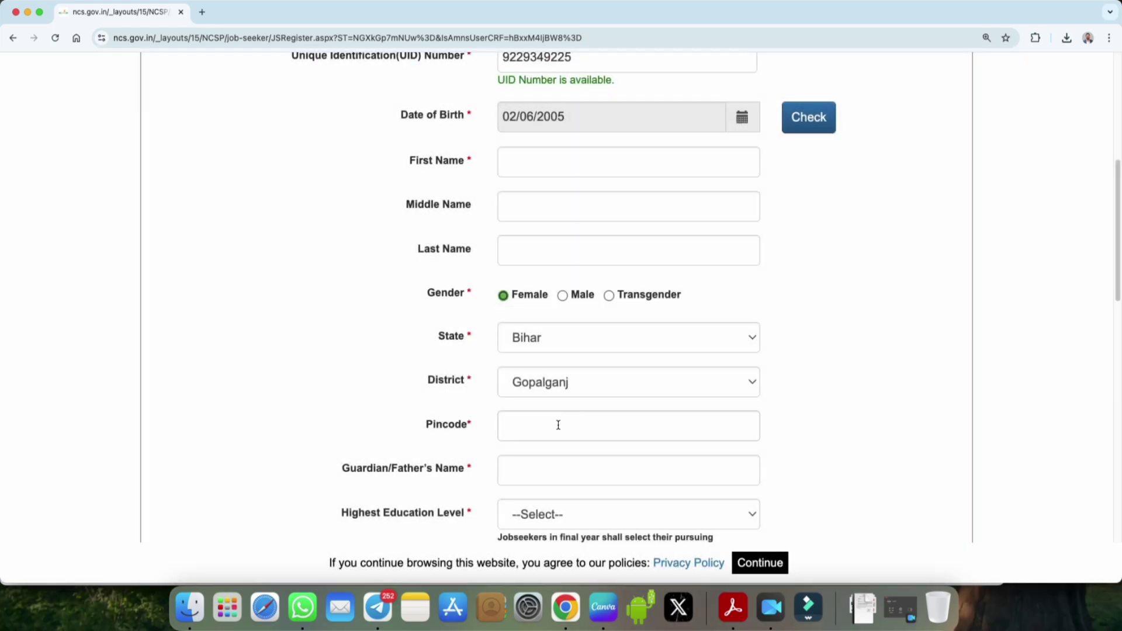
Step: Review the Pincode field and highlight the wording of the Guardian/Father's Name label
scroll(560, 426, "down", 2)
scroll(530, 364, "down", 1)
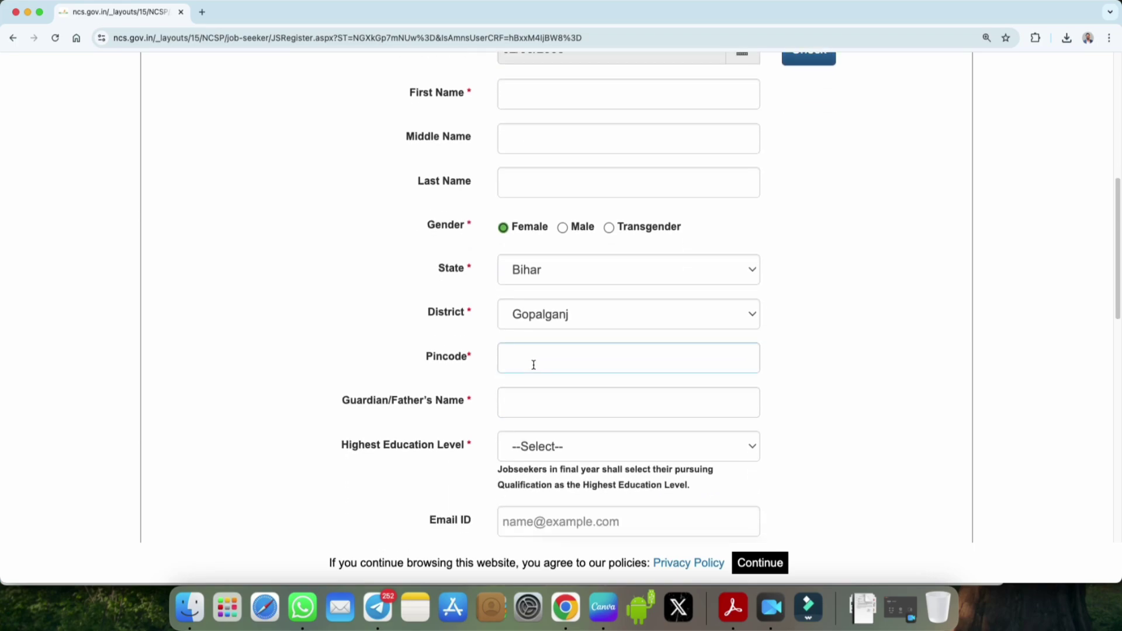
scroll(534, 364, "down", 1)
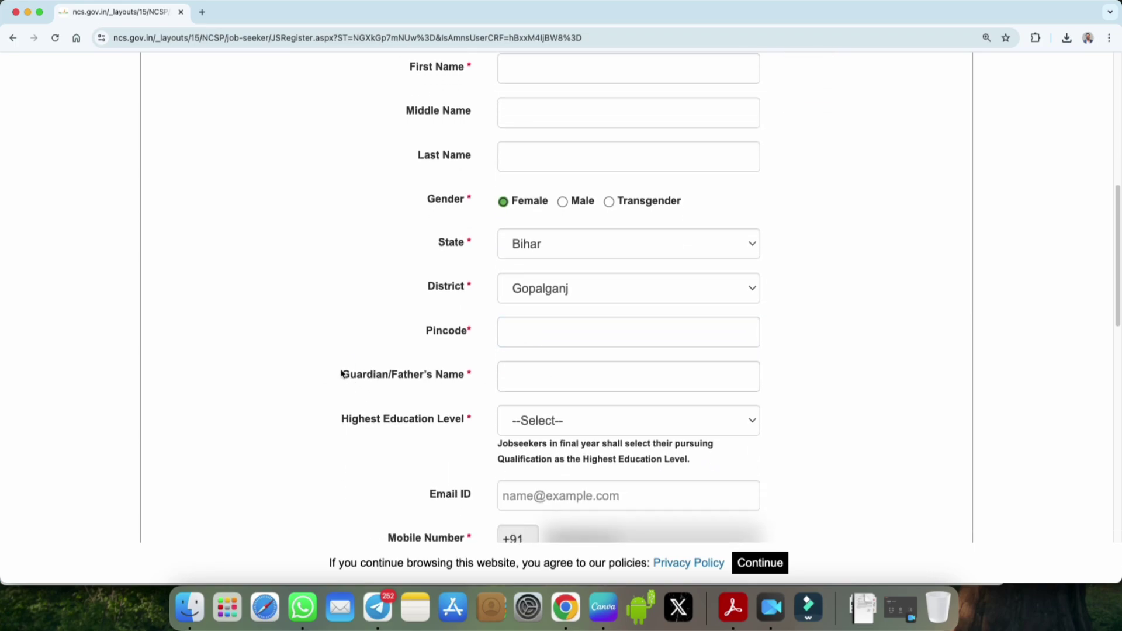
left_click_drag(344, 375, 388, 377)
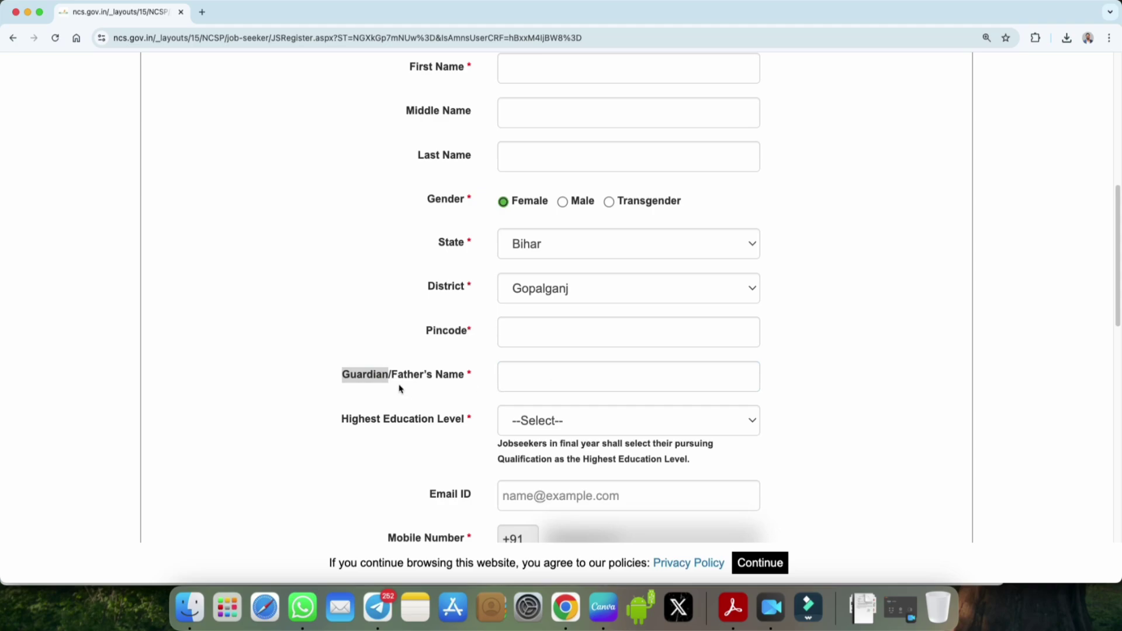
left_click_drag(392, 379, 465, 377)
scroll(526, 378, "down", 1)
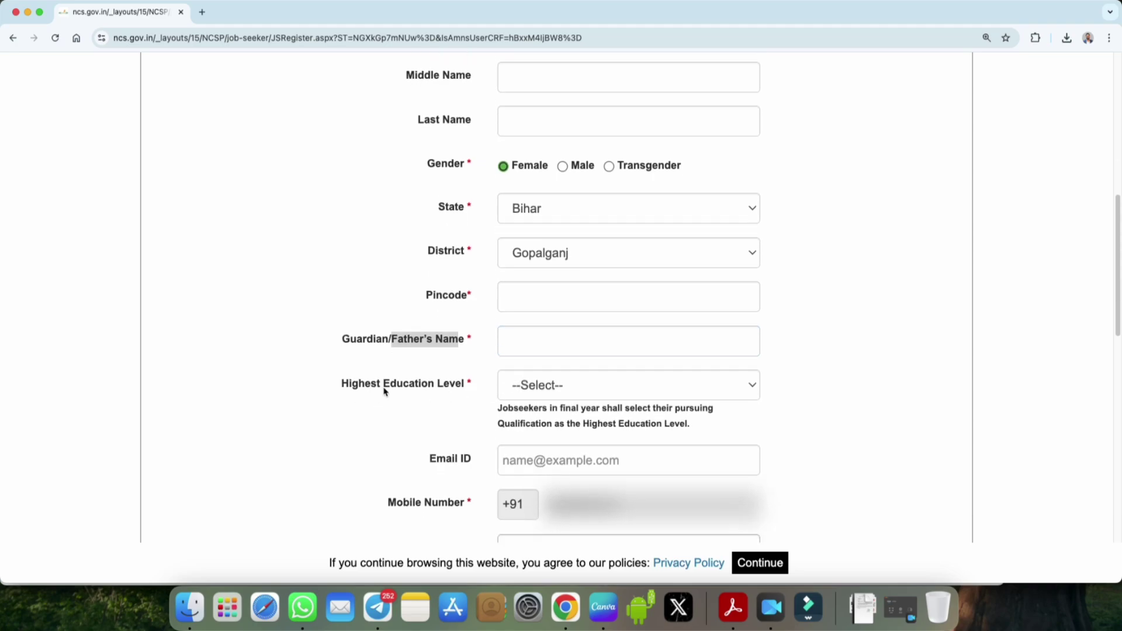
Step: Try Diploma After 10th and Graduate as the highest education level, and settle on 12th Pass
left_click(544, 387)
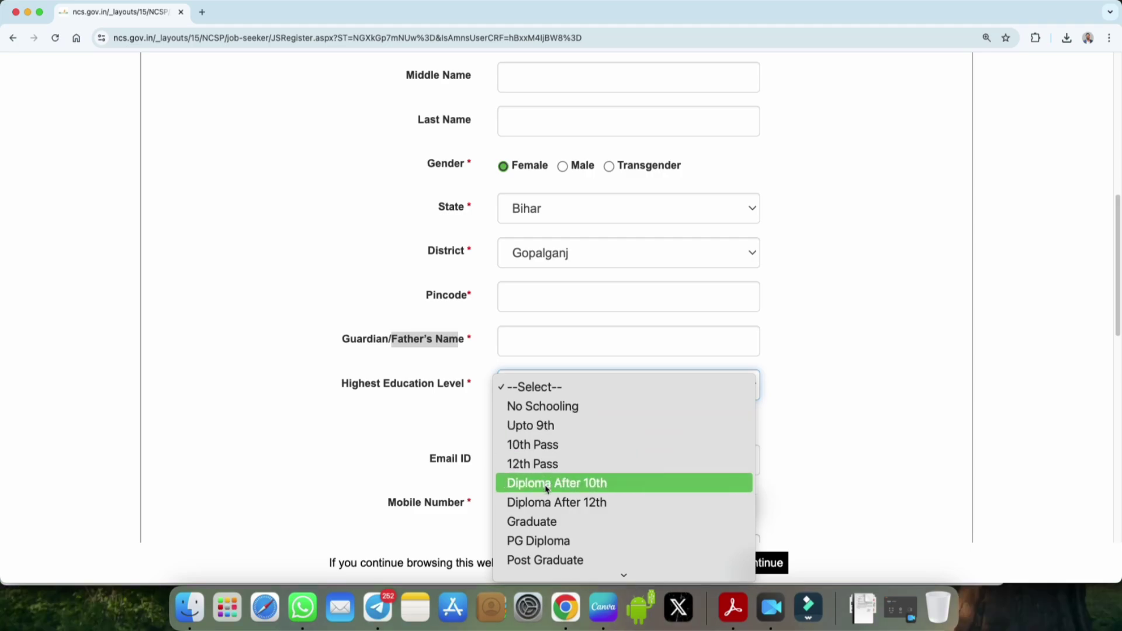
left_click(595, 485)
left_click(574, 387)
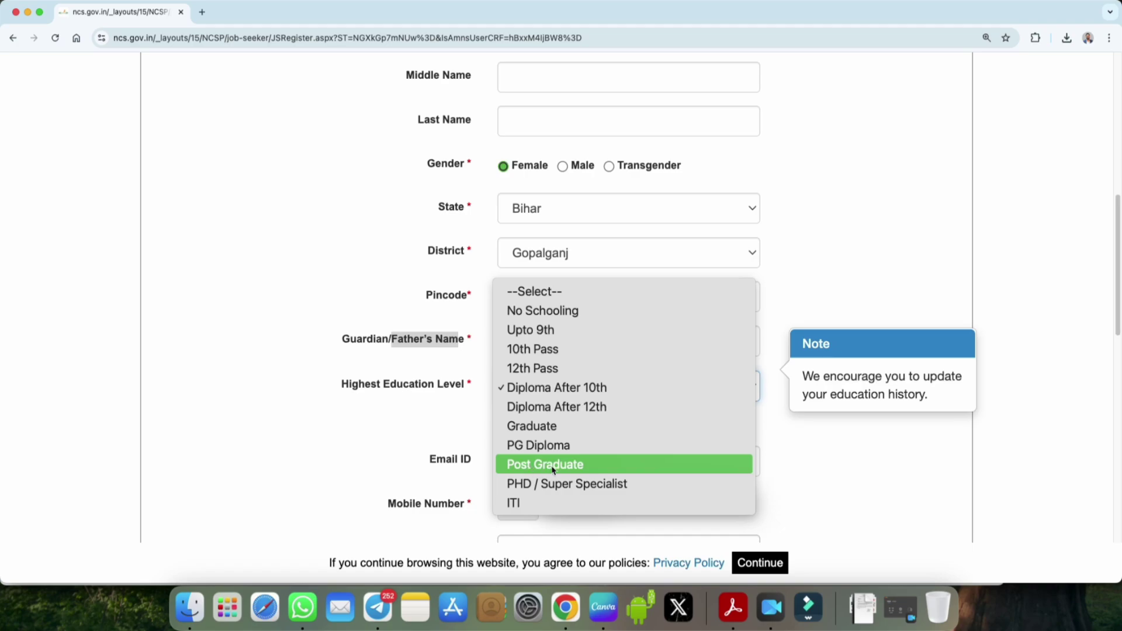
left_click(543, 430)
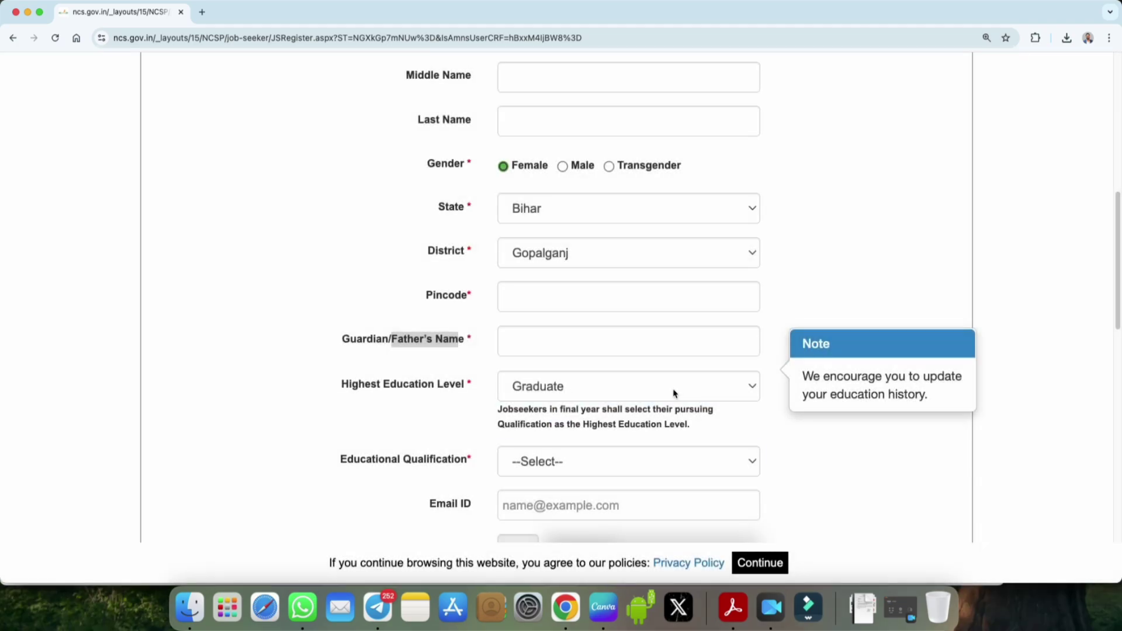
left_click(566, 390)
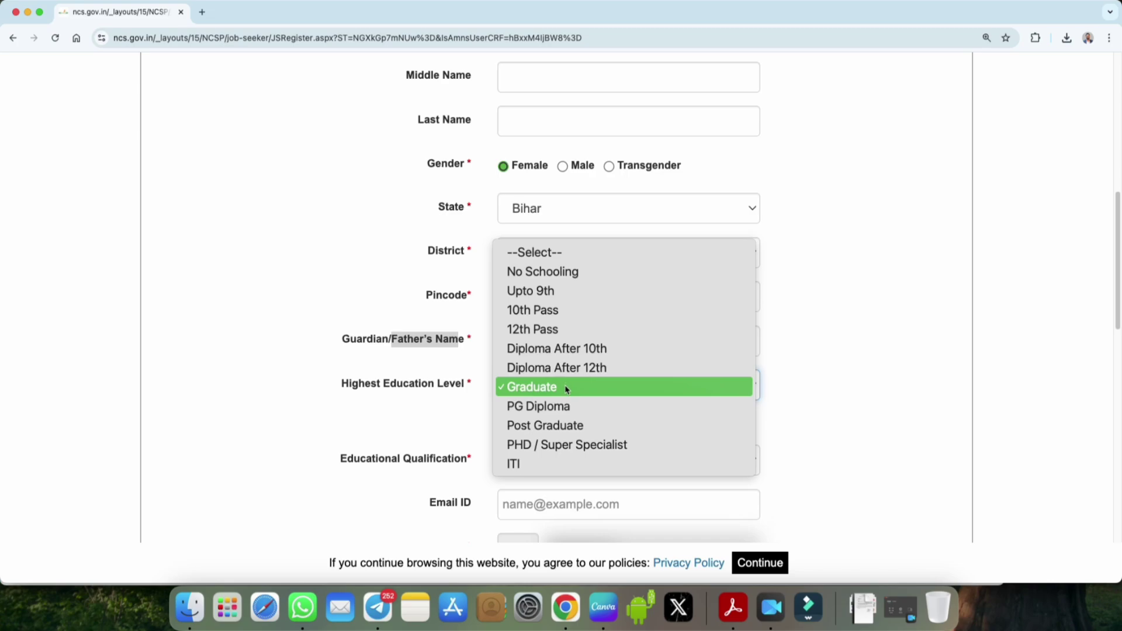
left_click(542, 329)
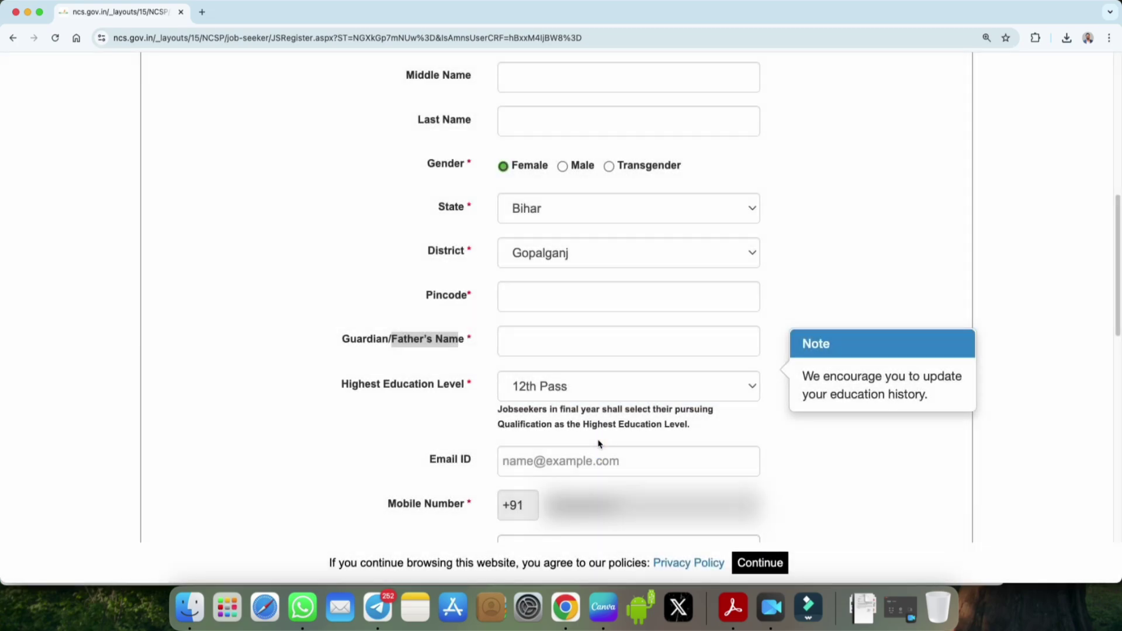
Step: Examine the Email ID, Mobile Number and Password fields and the password's character requirements
left_click(591, 454)
scroll(570, 421, "down", 2)
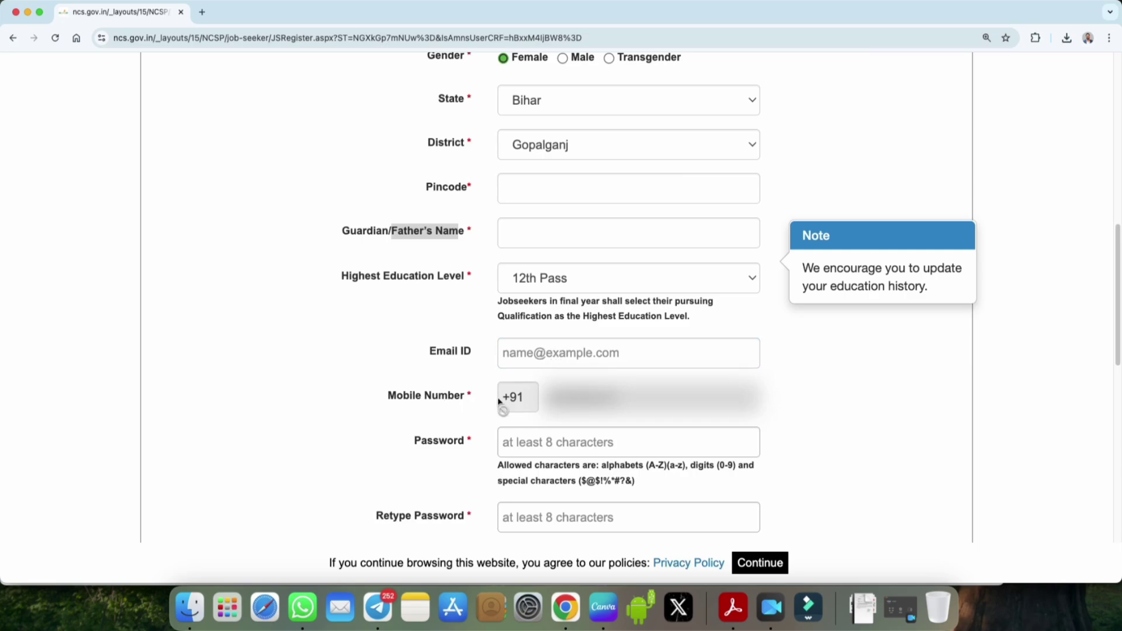
left_click(577, 403)
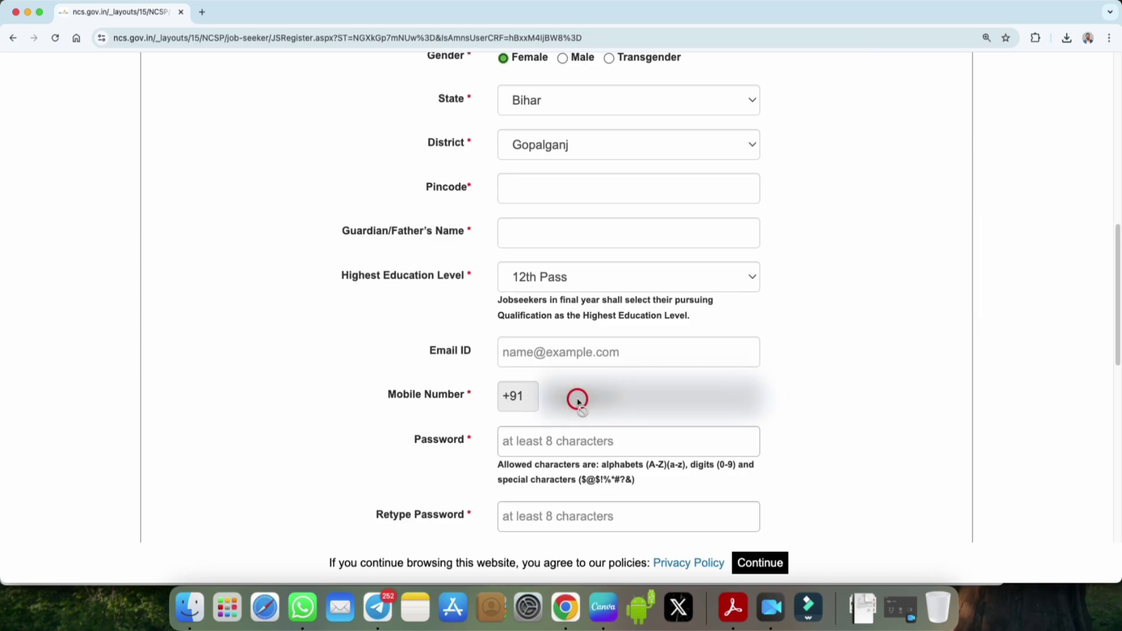
scroll(580, 403, "down", 2)
left_click(502, 406)
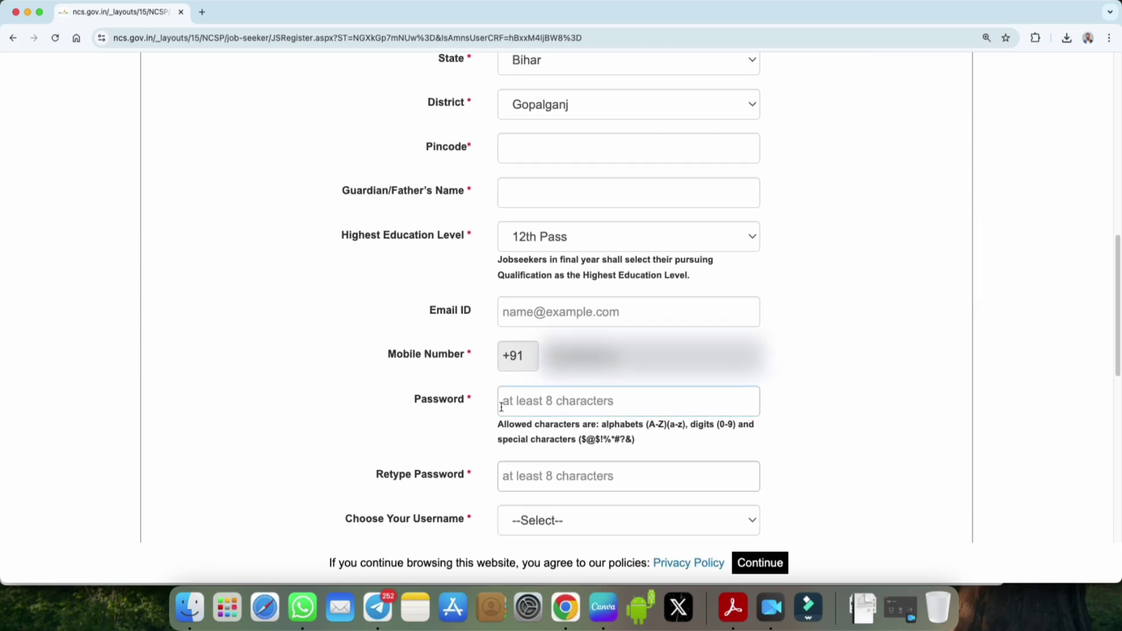
Step: Annotate the Password field with a handwritten sample password, underline the allowed special characters, and close the annotation overlay
scroll(538, 406, "down", 1)
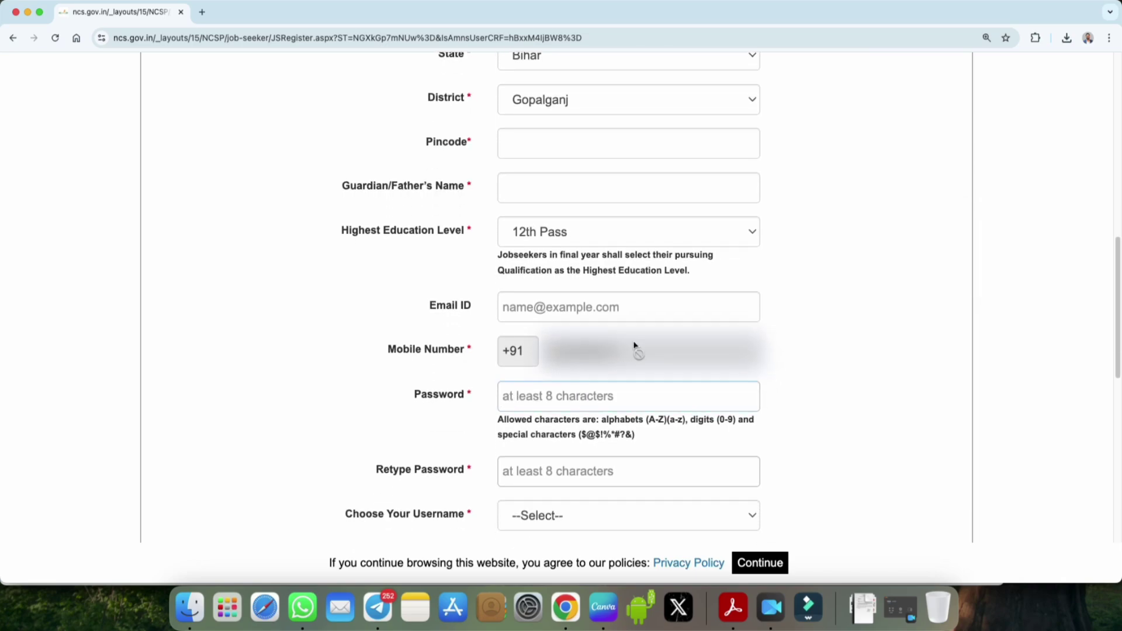
key("ctrl+shift+a")
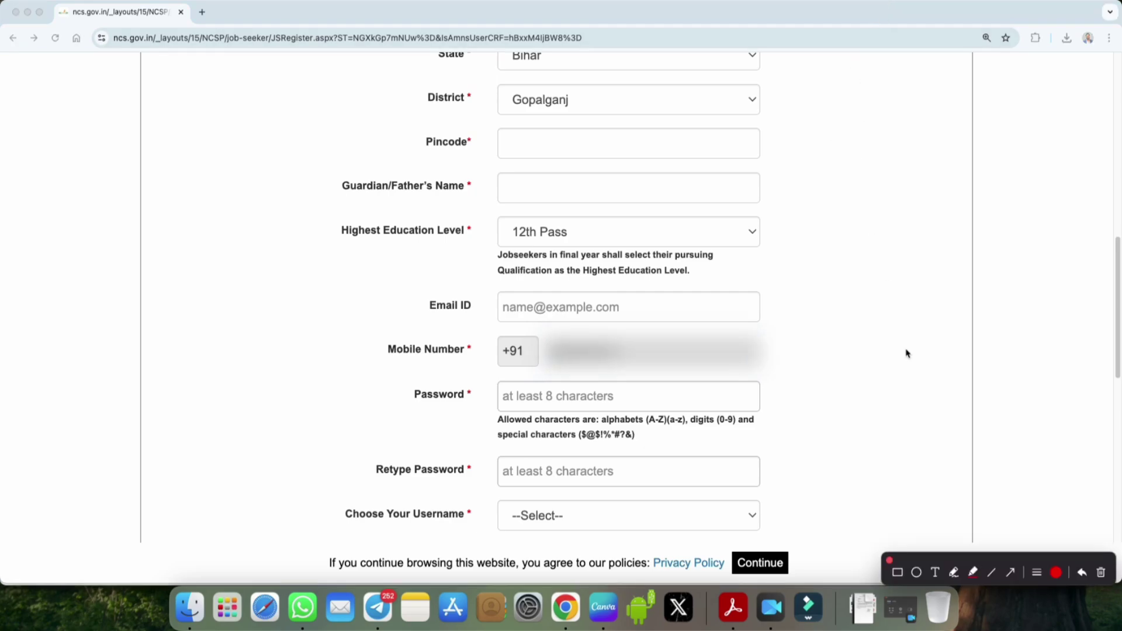
mouse_move(821, 401)
left_mouse_down()
mouse_move(837, 373)
mouse_move(895, 416)
mouse_move(891, 398)
mouse_move(910, 407)
mouse_move(947, 391)
mouse_move(939, 370)
mouse_move(932, 395)
left_mouse_up()
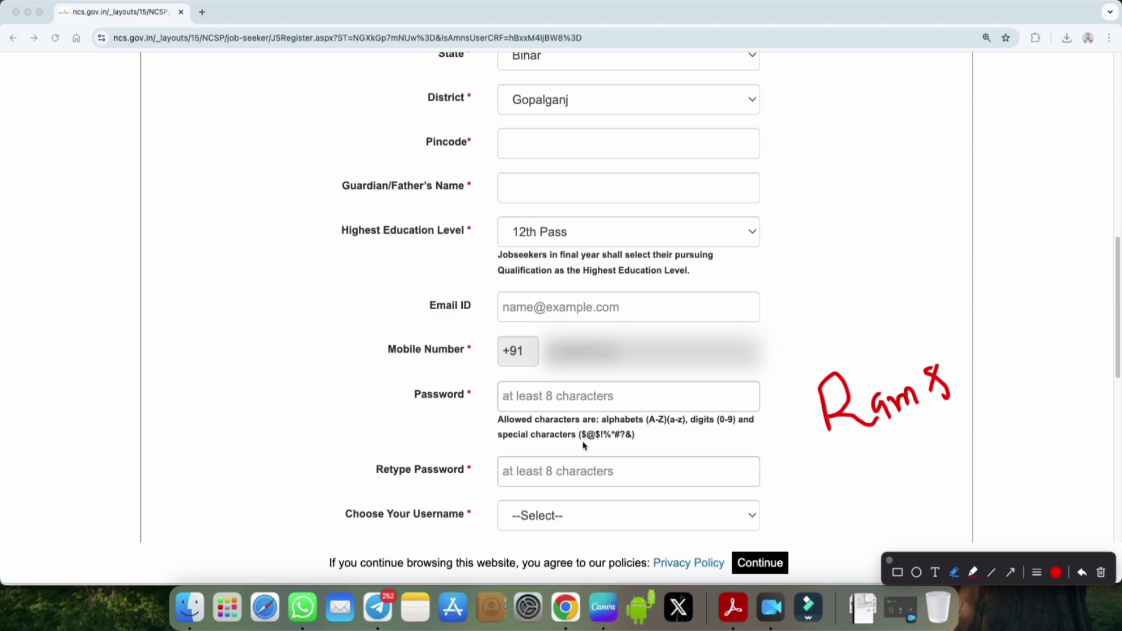
left_click_drag(583, 443, 637, 443)
mouse_move(962, 361)
left_mouse_down()
mouse_move(968, 381)
mouse_move(1001, 370)
left_mouse_up()
left_click_drag(985, 392, 1017, 376)
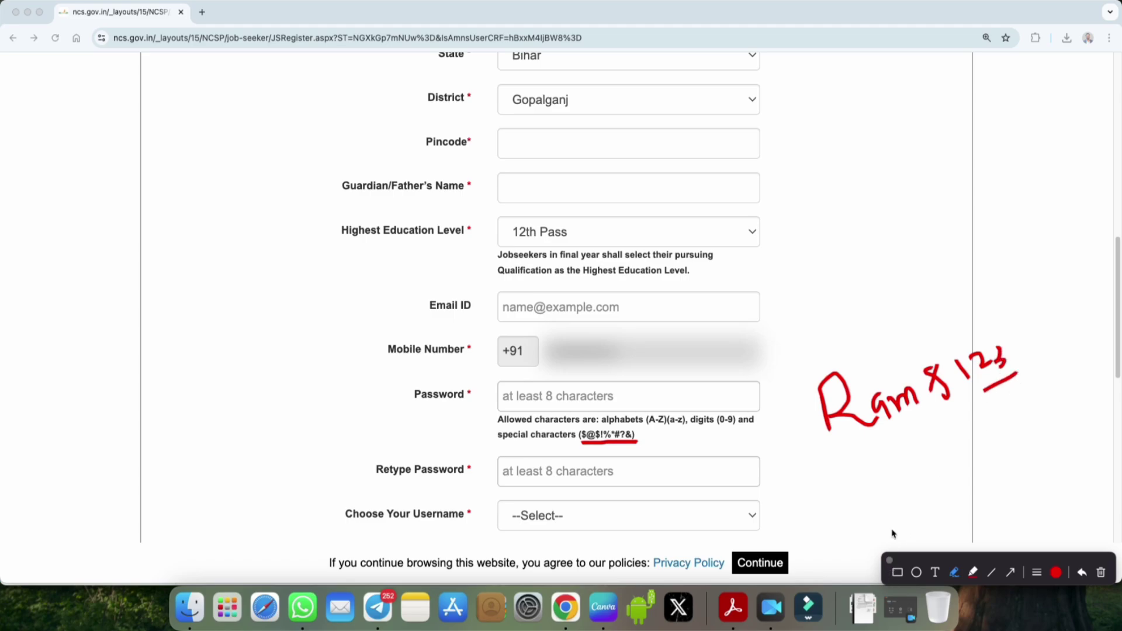
left_click_drag(805, 408, 796, 430)
left_click(889, 560)
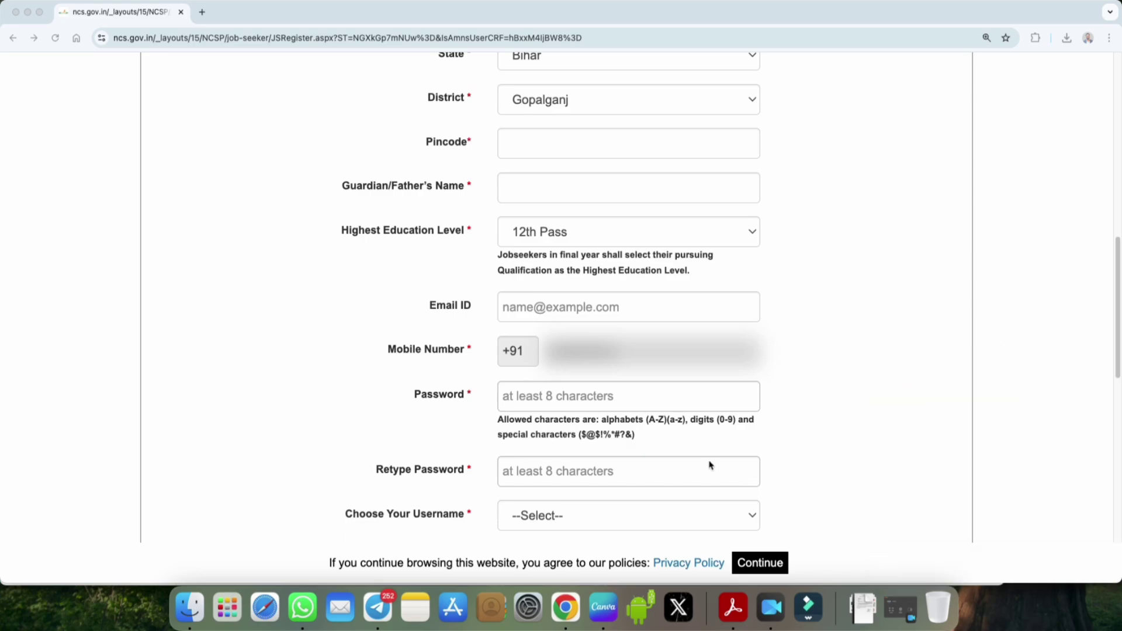
Step: Mark the Retype Password field with a short freehand stroke and close the annotation overlay
left_click(484, 406)
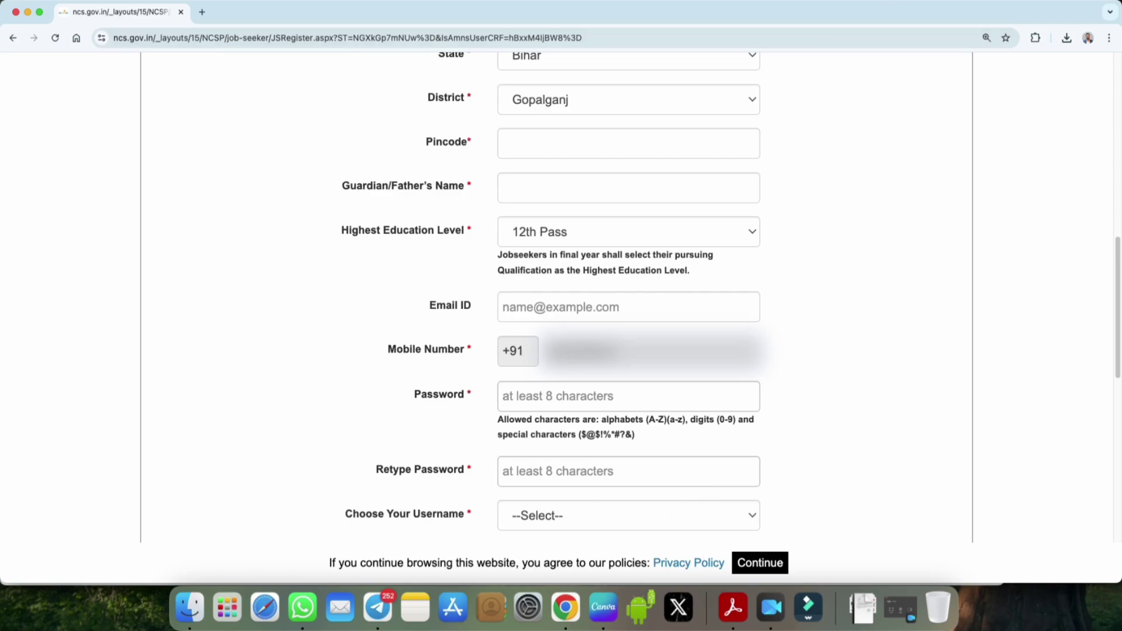
key("ctrl+alt+a")
left_click_drag(480, 474, 516, 466)
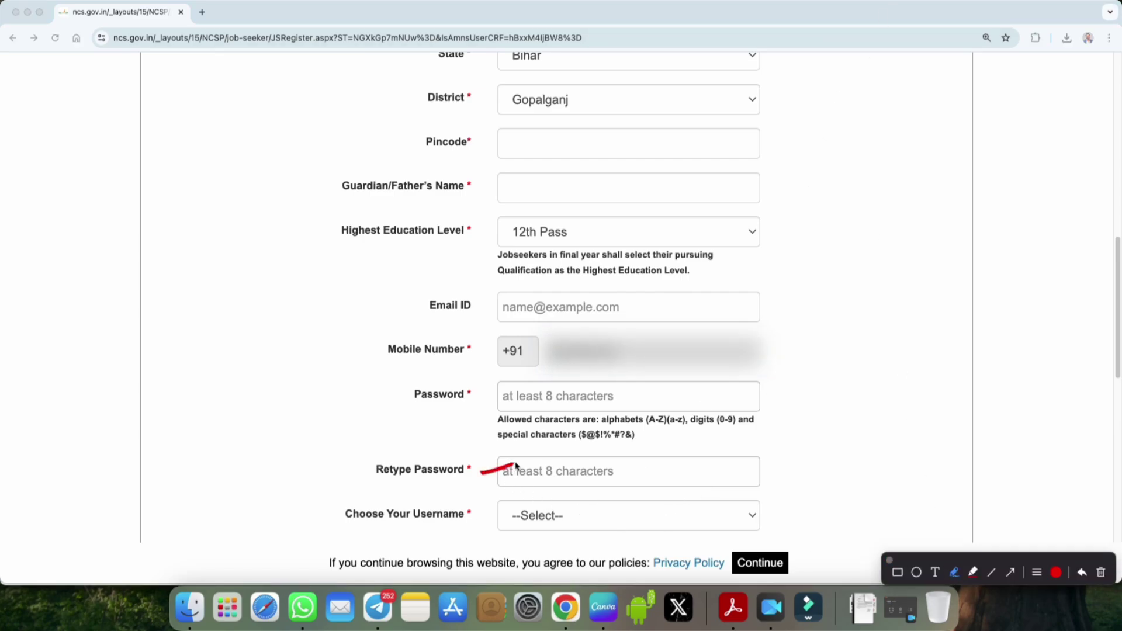
left_click(889, 561)
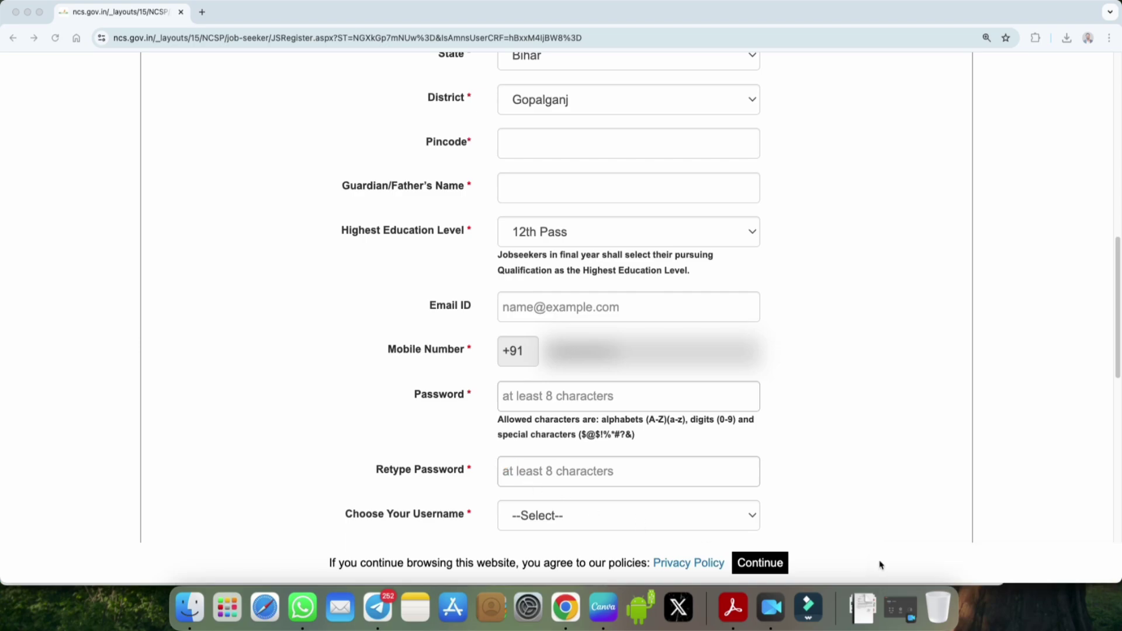
Step: Choose NCS ID as the username and set the employment status to Unemployed
left_click(563, 519)
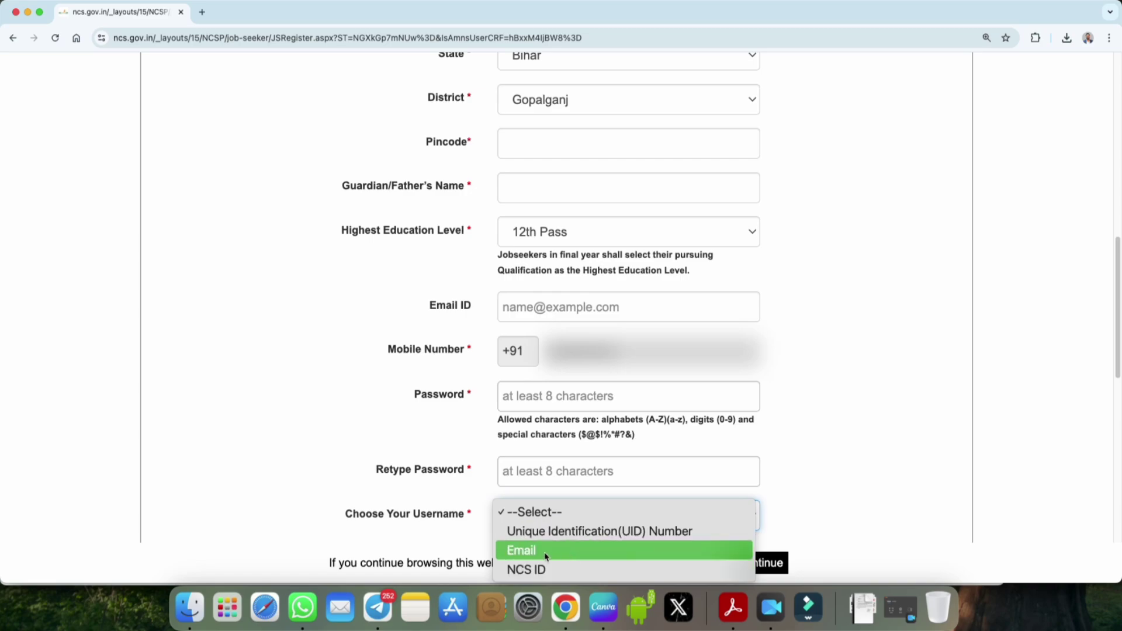
left_click(533, 571)
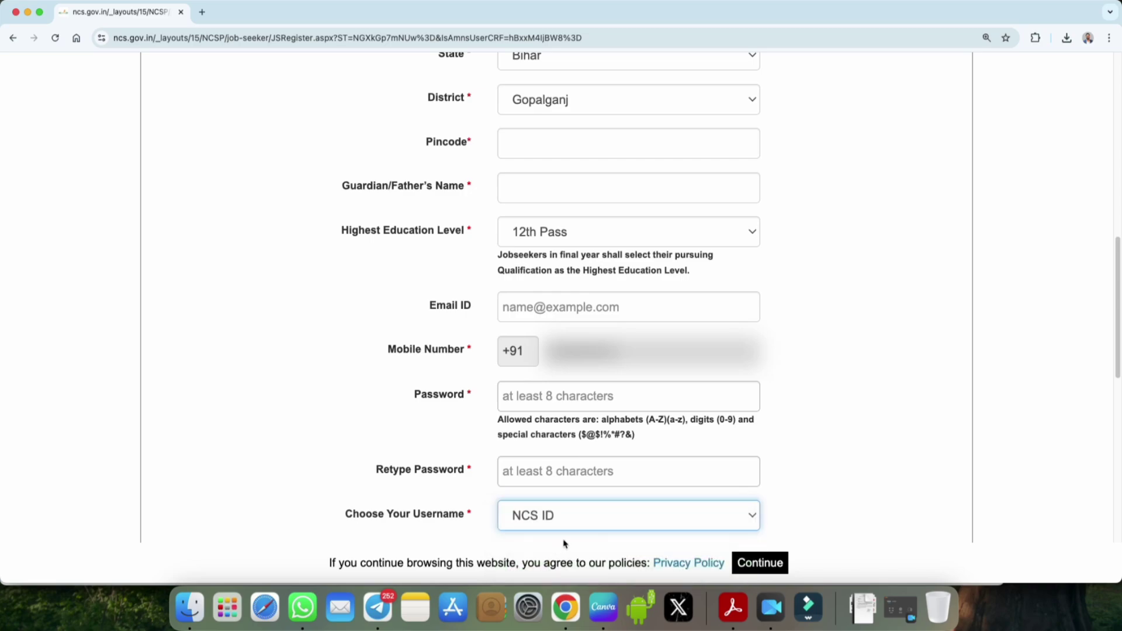
scroll(584, 526, "down", 2)
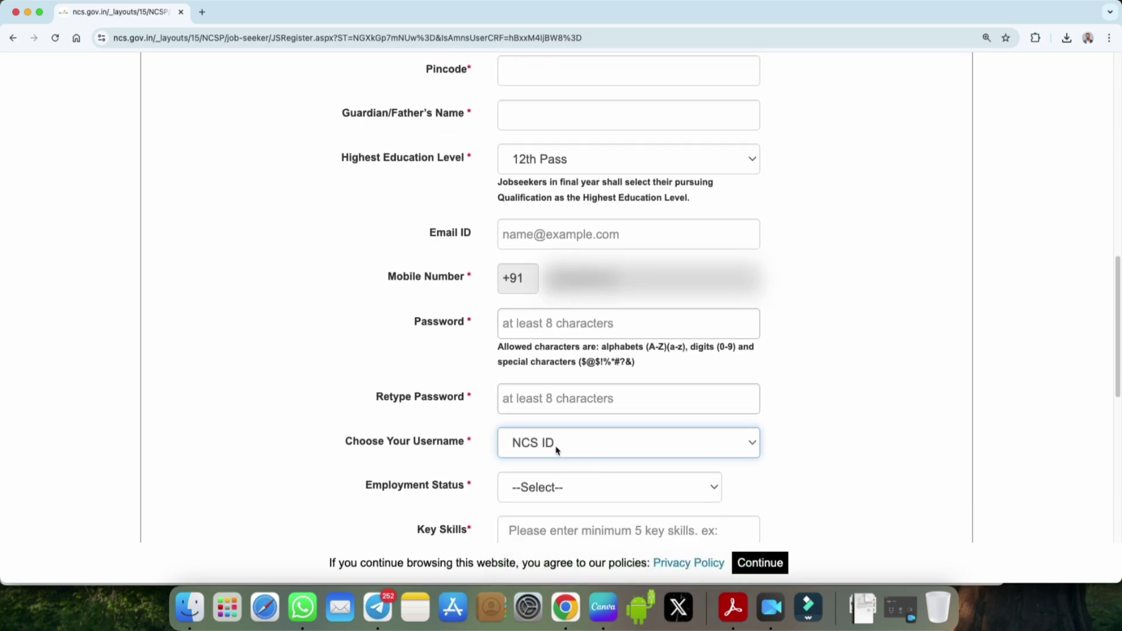
scroll(561, 457, "down", 1)
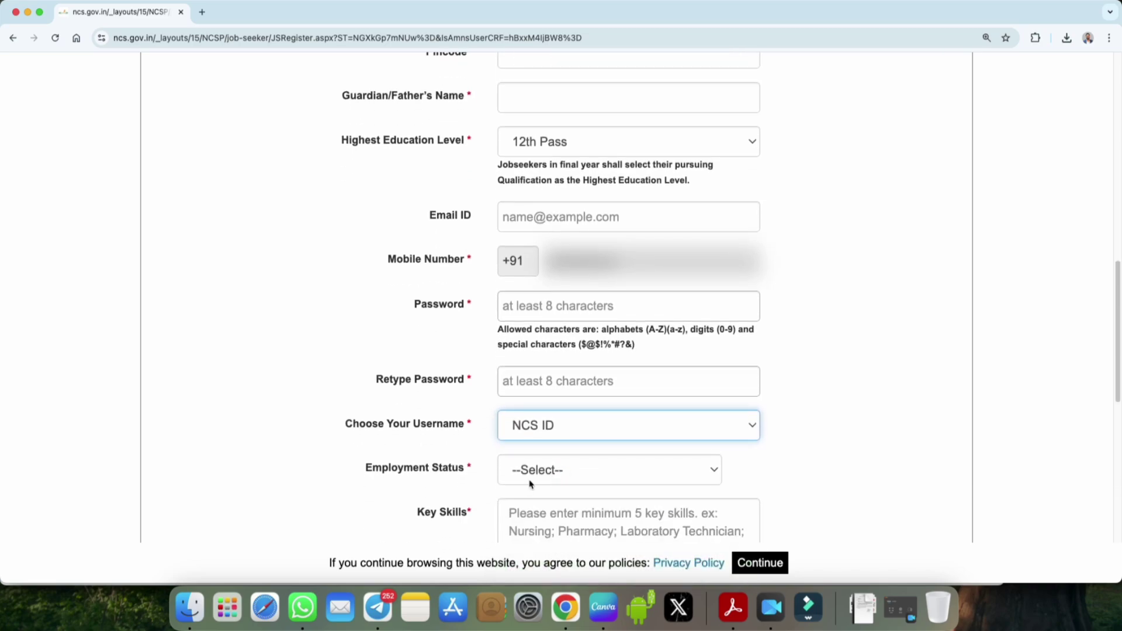
left_click(527, 472)
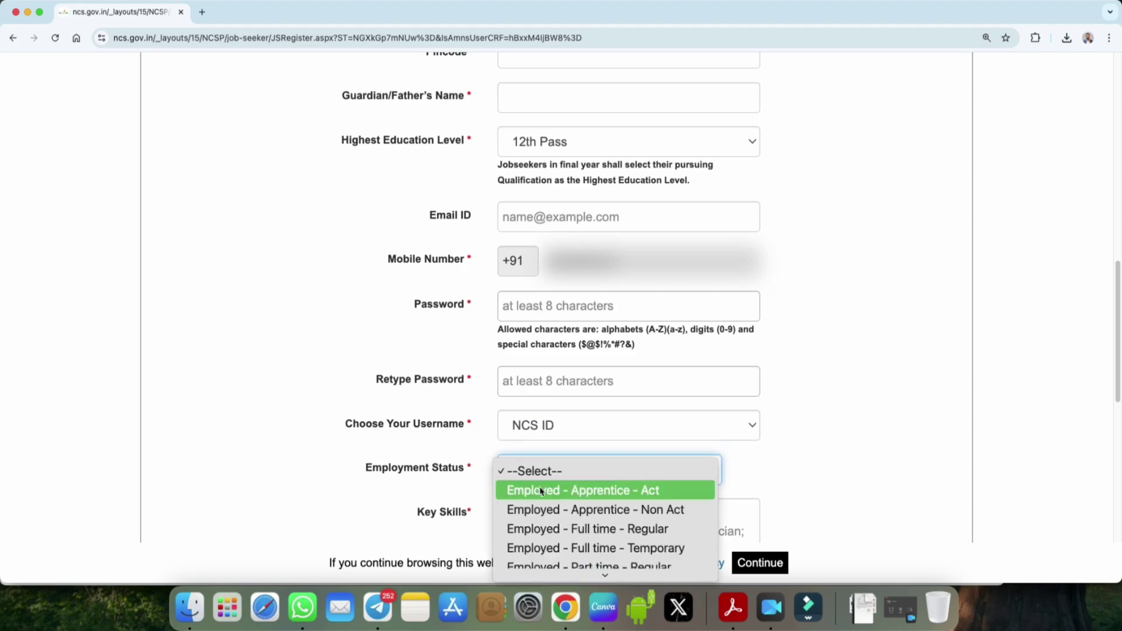
scroll(586, 494, "down", 2)
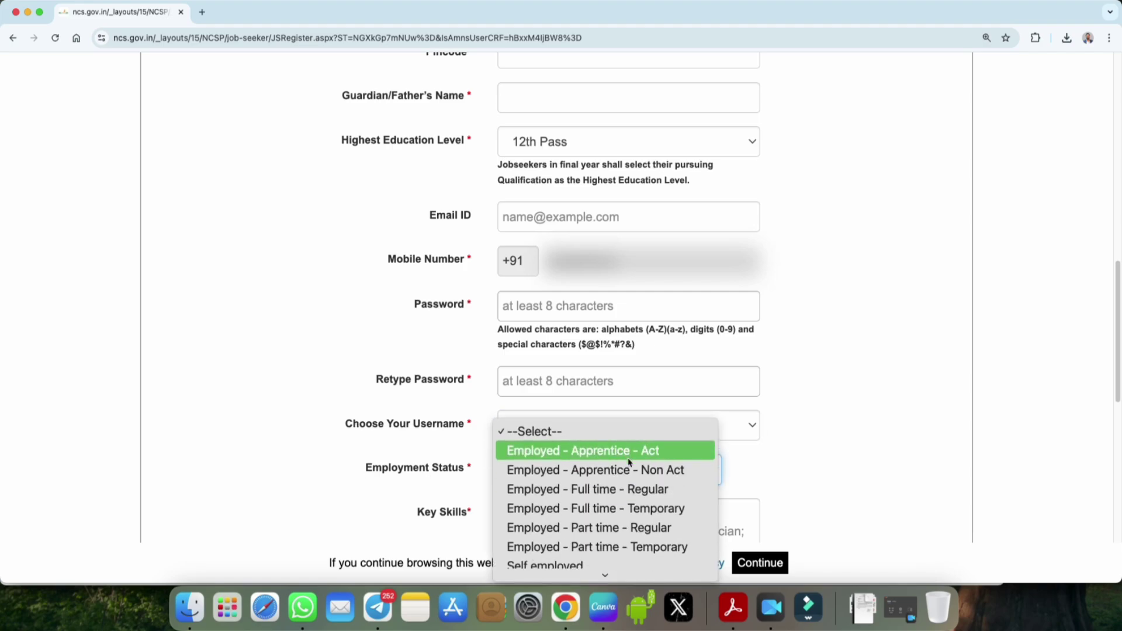
scroll(605, 529, "down", 1)
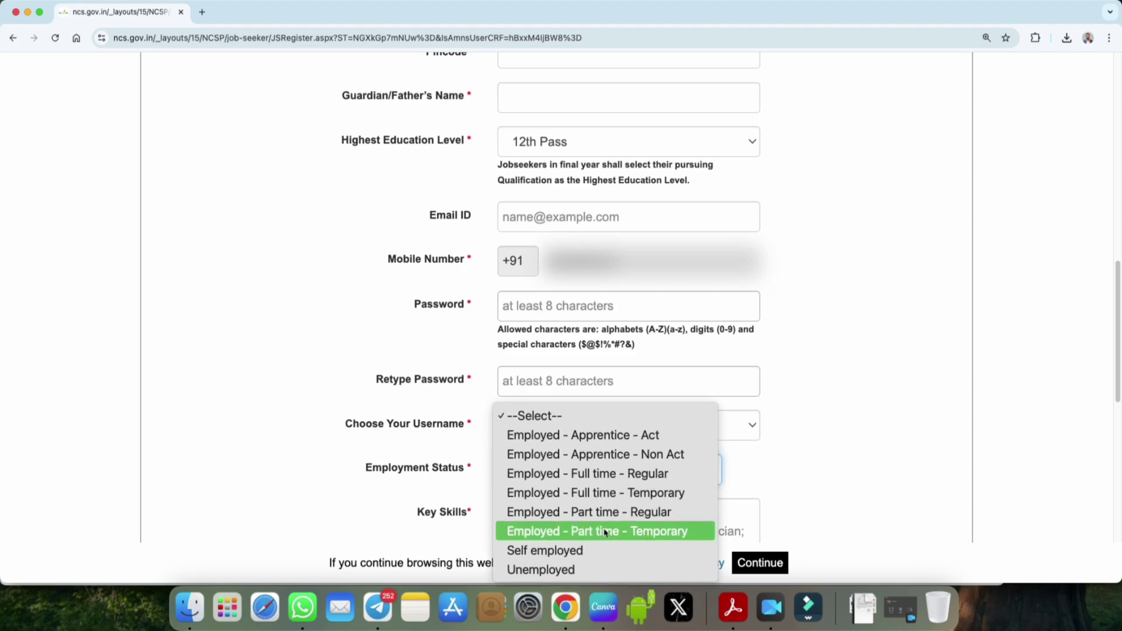
left_click(576, 571)
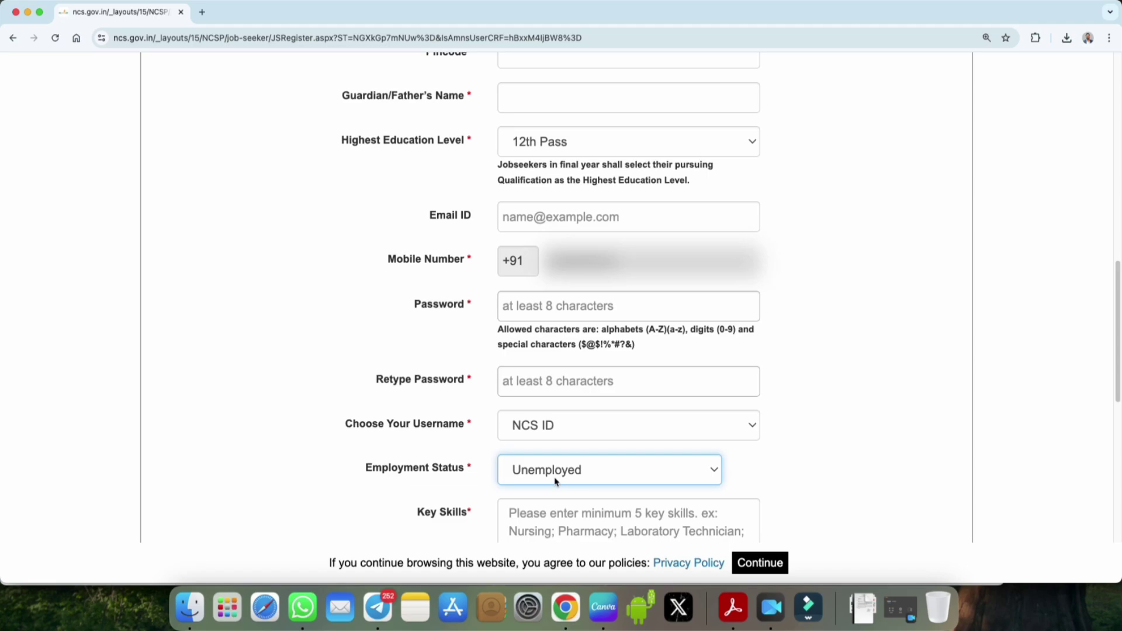
Step: Add Accounting And Audit Assistant and Data Entry And Computer Operator as the jobseeker's key skills
scroll(555, 481, "down", 4)
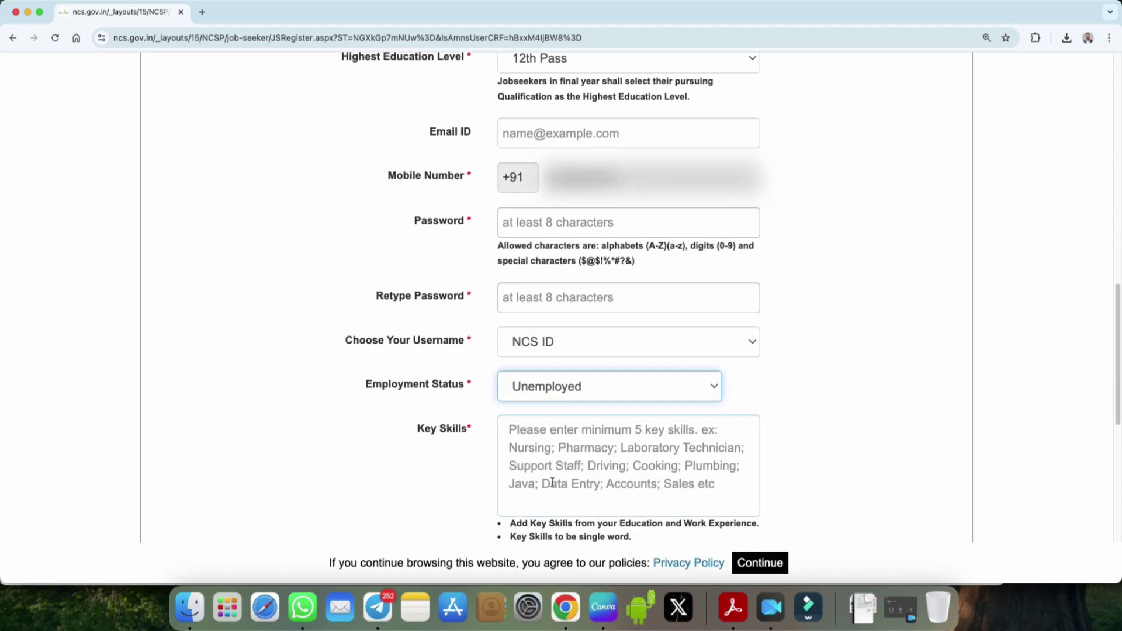
left_click_drag(422, 413, 465, 412)
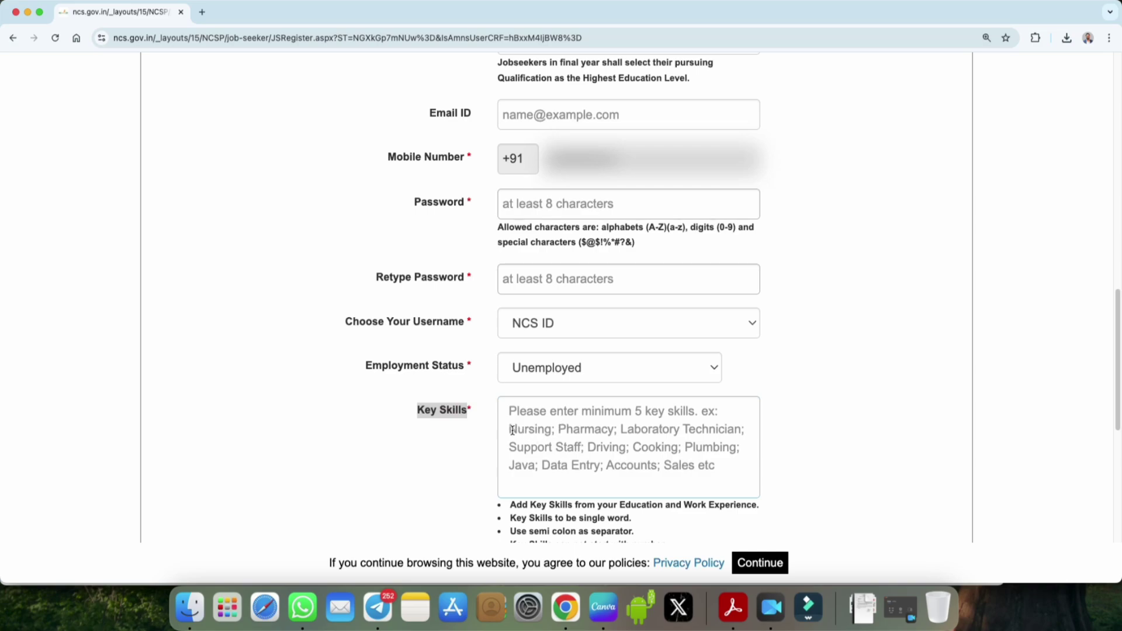
left_click(620, 430)
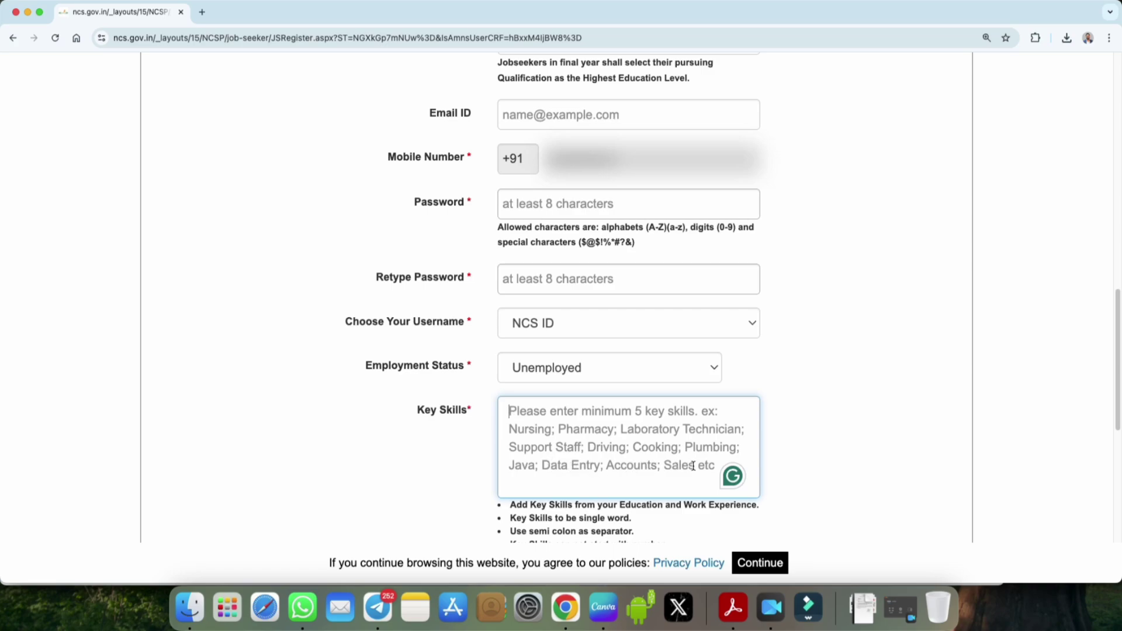
type("accounting")
key("Down")
key("Return")
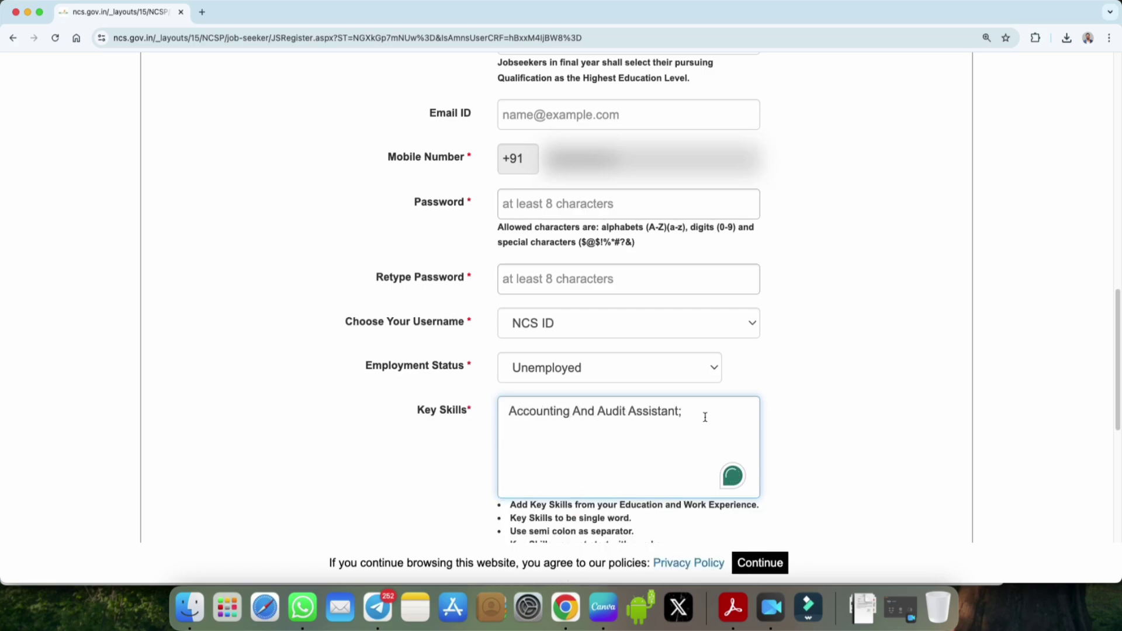
type("data entry")
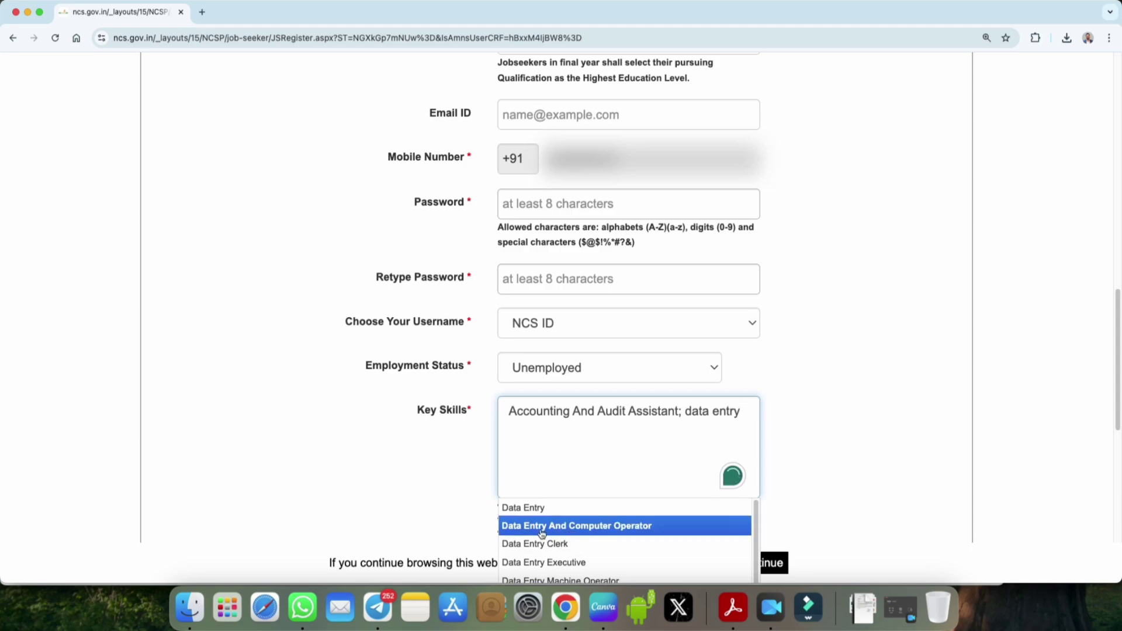
left_click(580, 532)
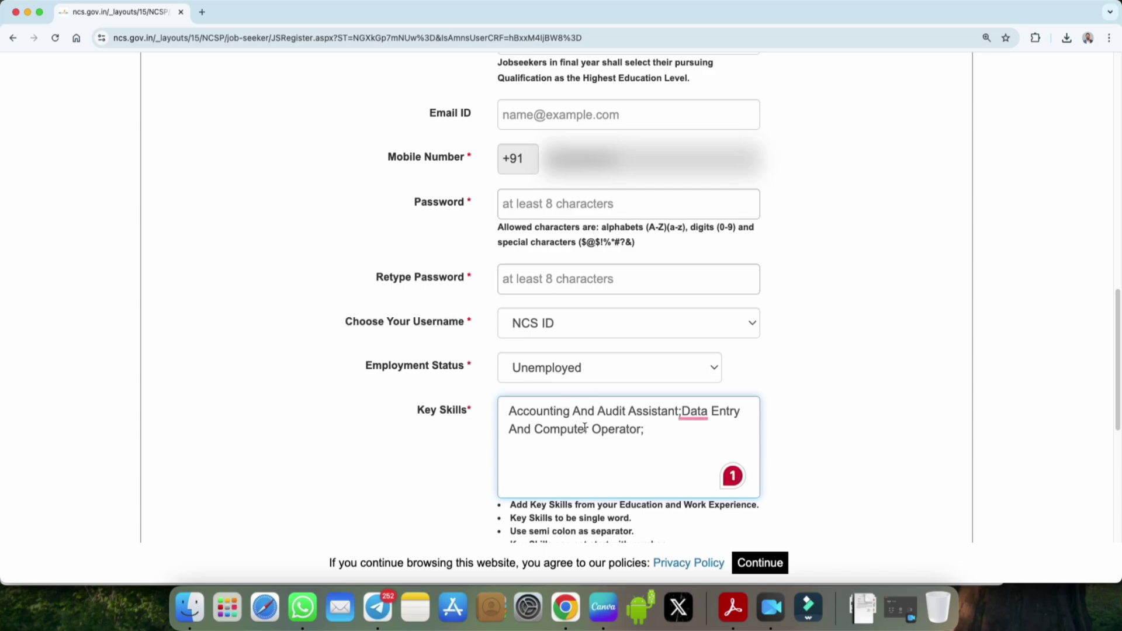
scroll(651, 438, "down", 4)
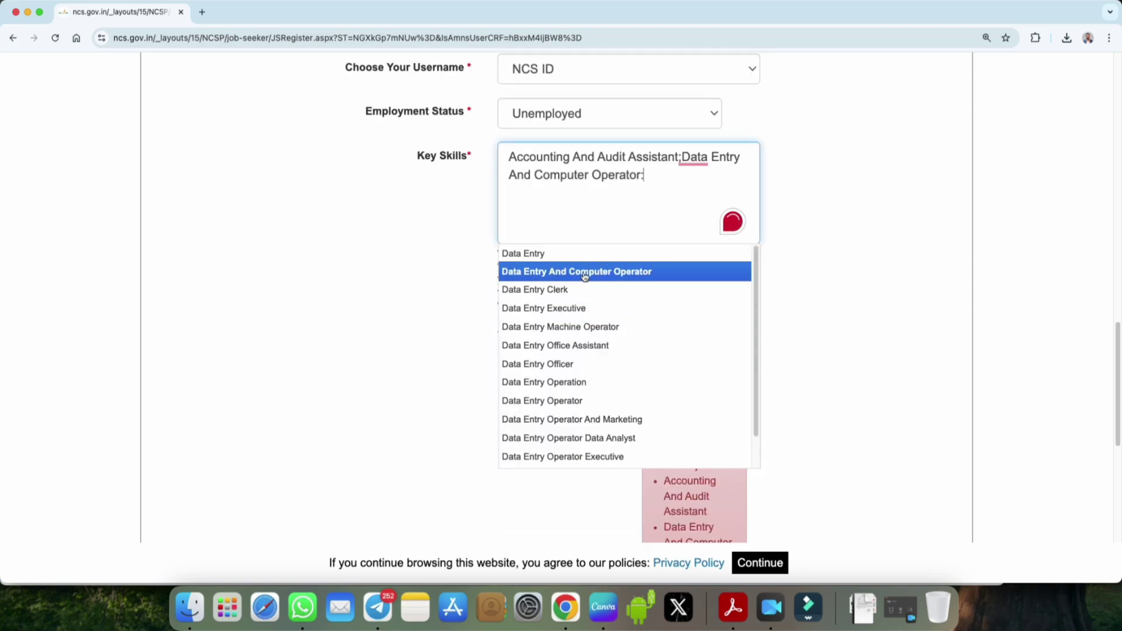
left_click(584, 272)
Step: Declare interest in international jobs and set the preferred region to United States of America/Canada
scroll(731, 339, "down", 7)
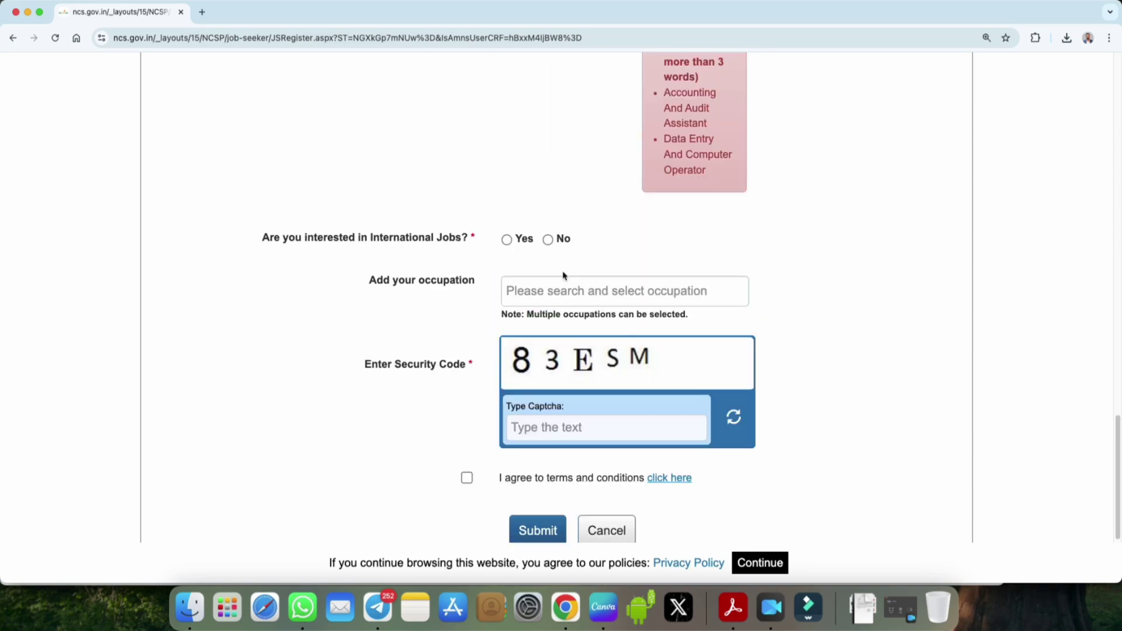
left_click(508, 226)
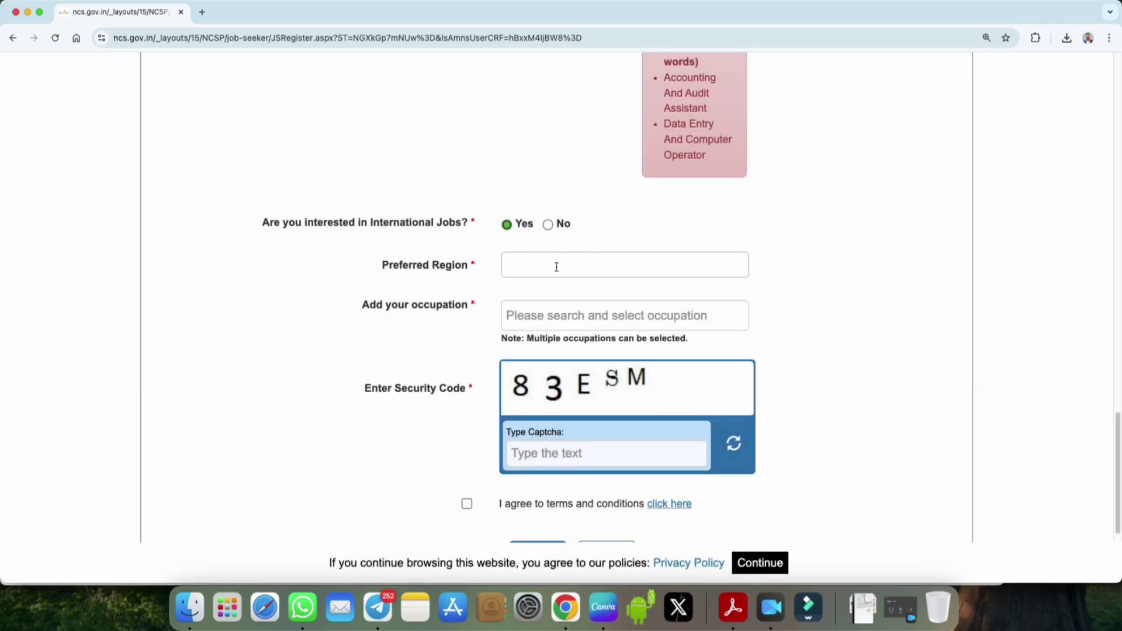
left_click(556, 266)
scroll(551, 397, "down", 1)
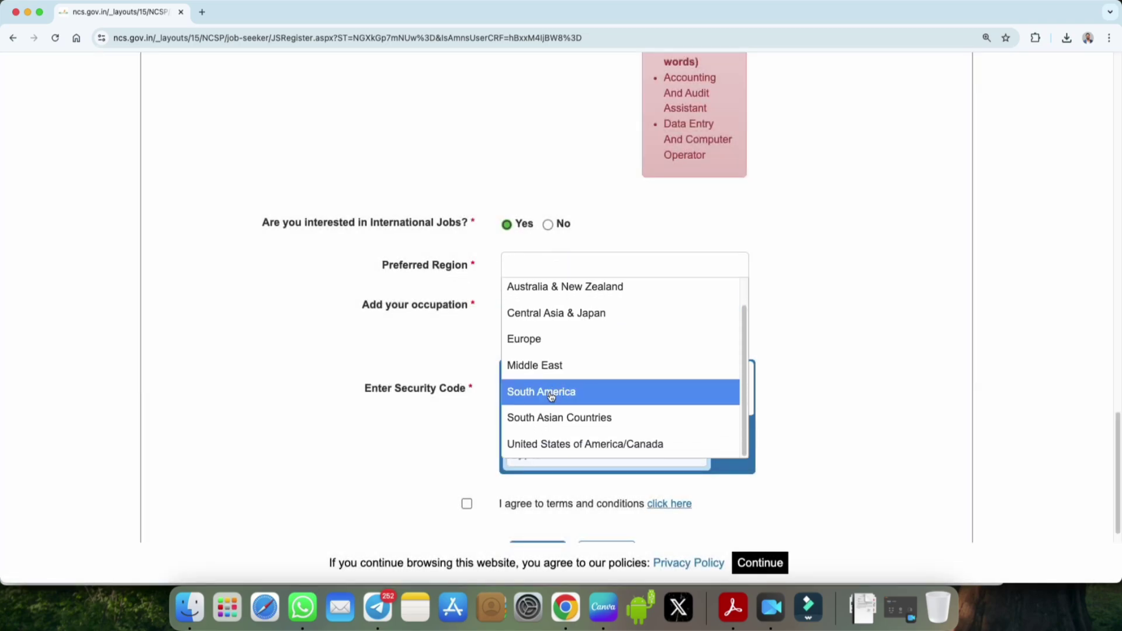
left_click(564, 444)
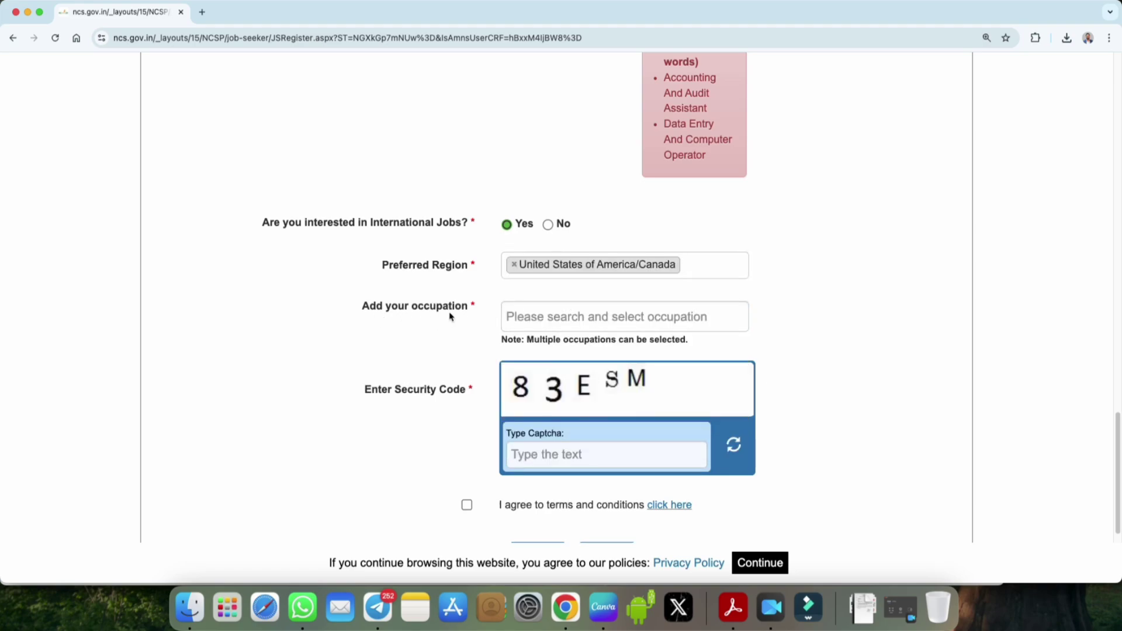
Step: Add "Data Entry Clerks, Other" as the occupation and agree to the terms and conditions
left_click(535, 316)
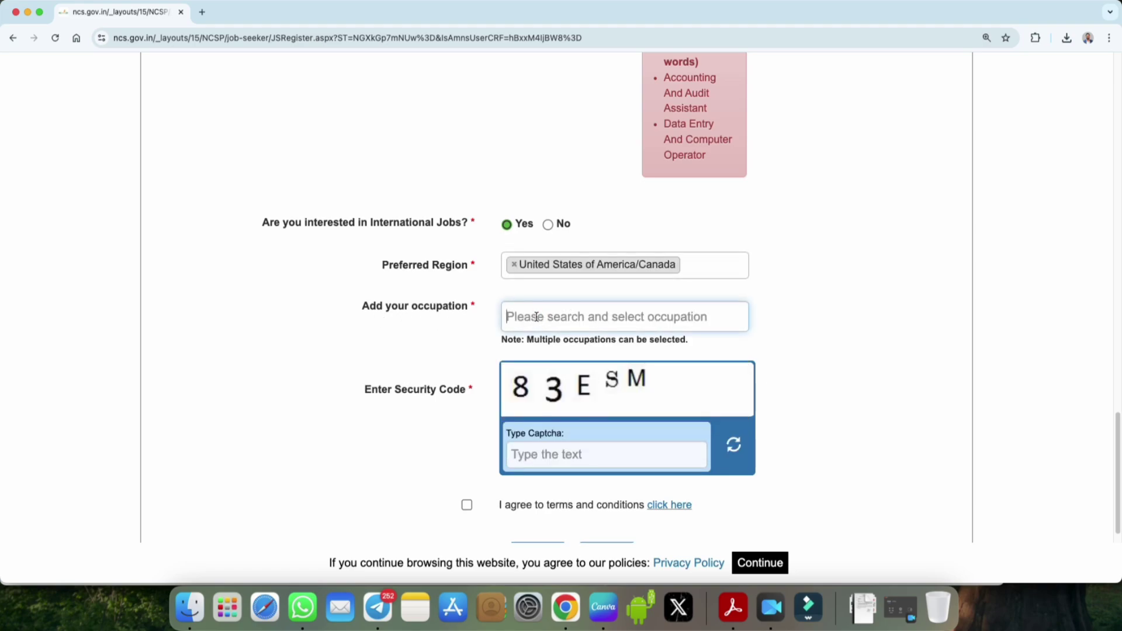
type("data")
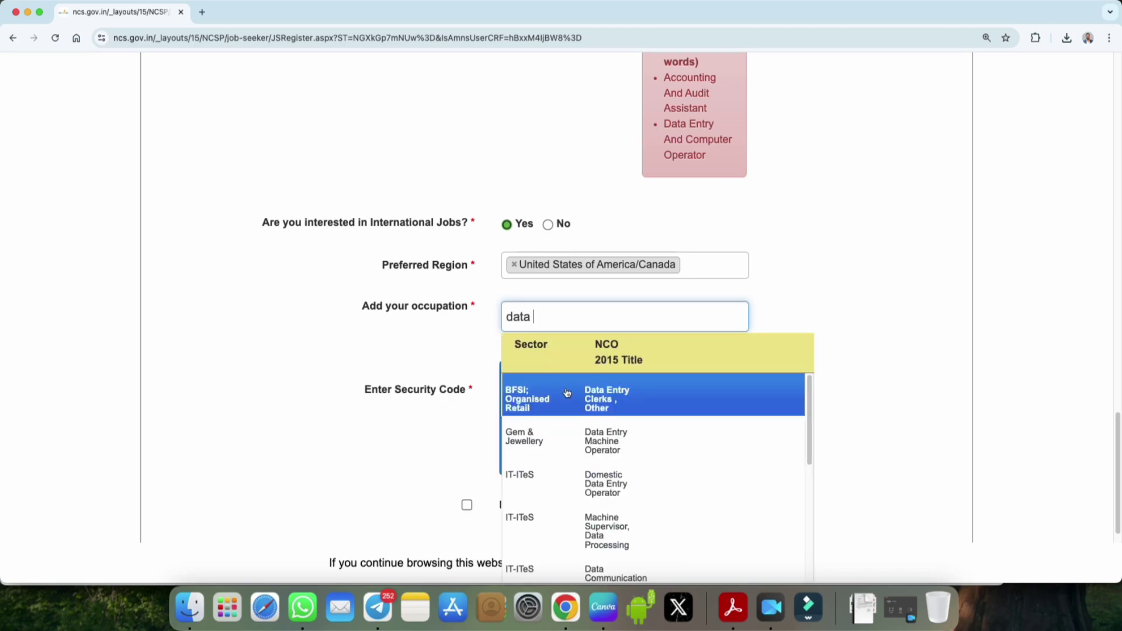
left_click(604, 407)
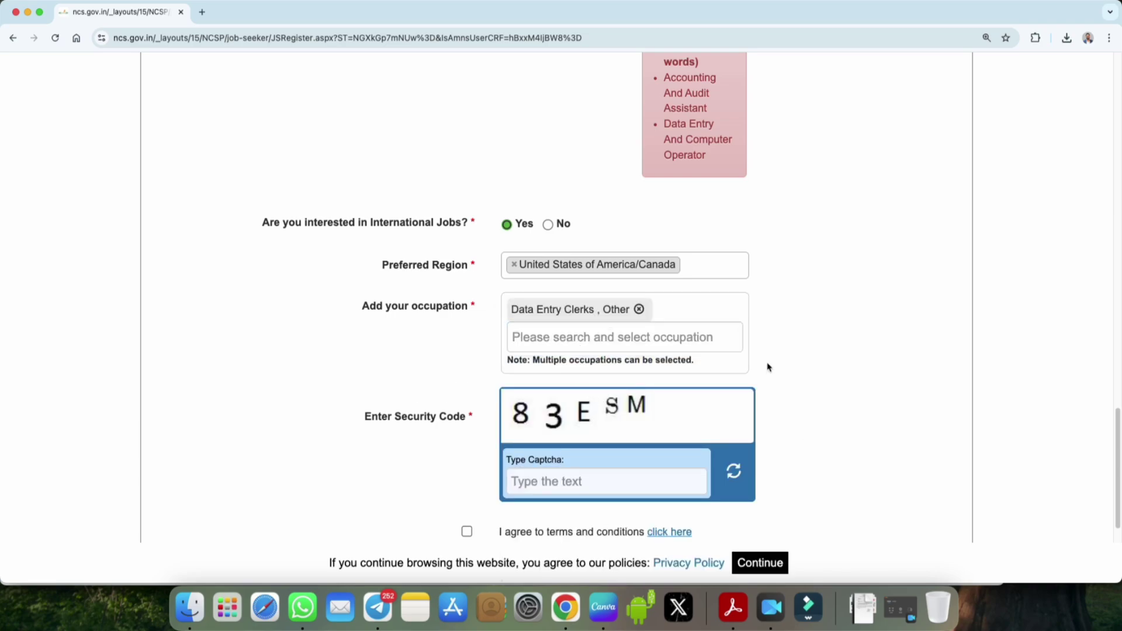
scroll(722, 394, "down", 3)
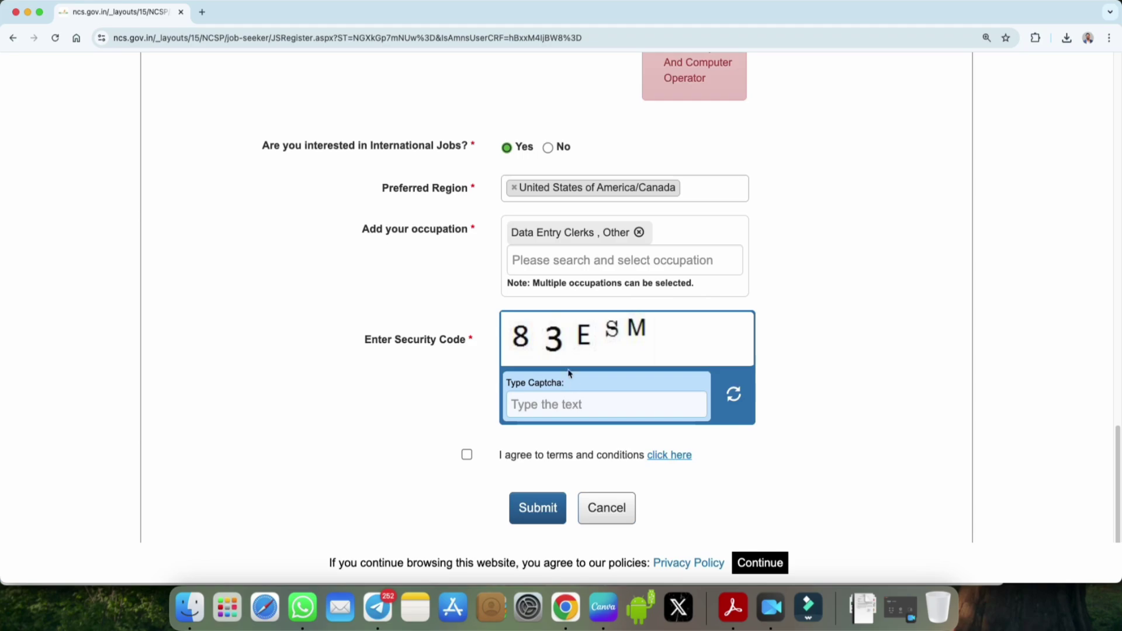
left_click(467, 455)
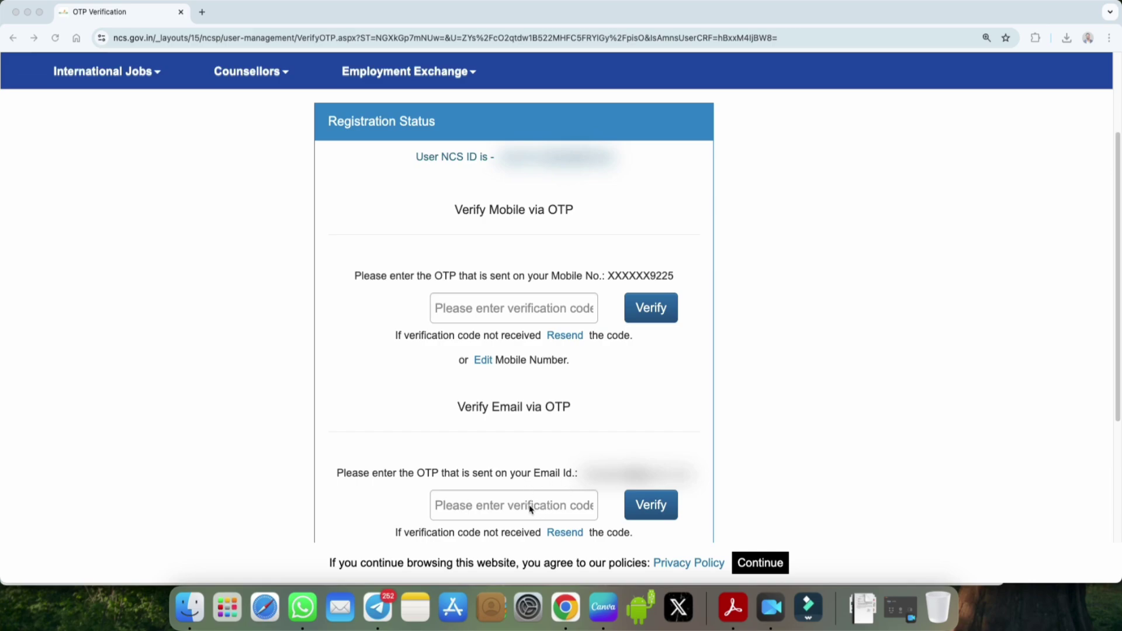
Step: Verify the email address with the verification code sent to it and proceed to the jobseeker home page
left_click(639, 514)
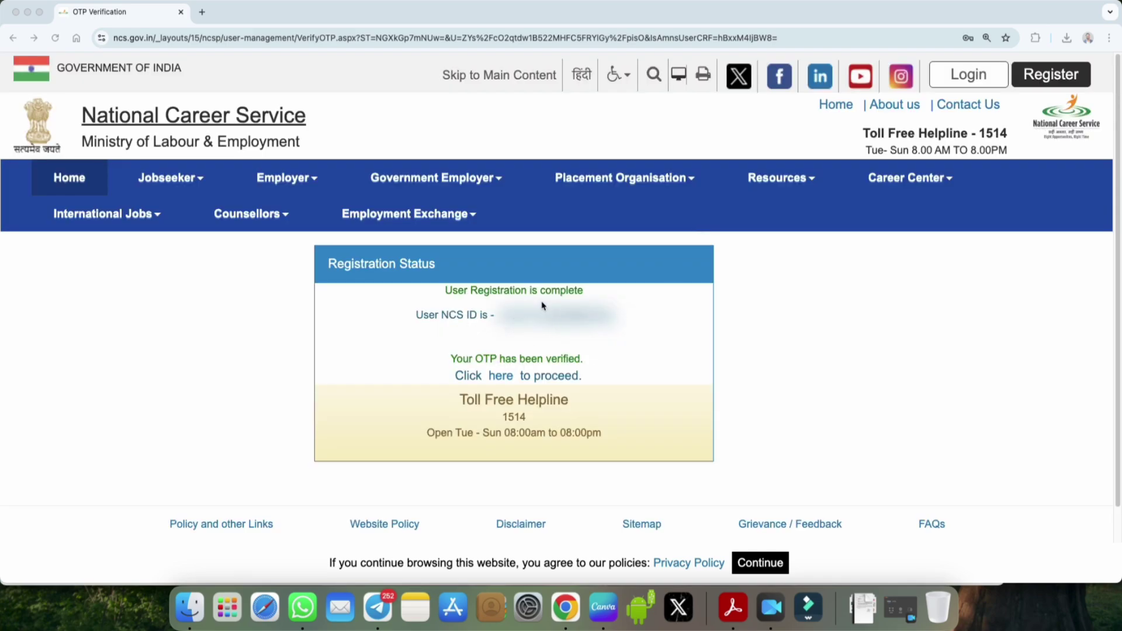
left_click(542, 376)
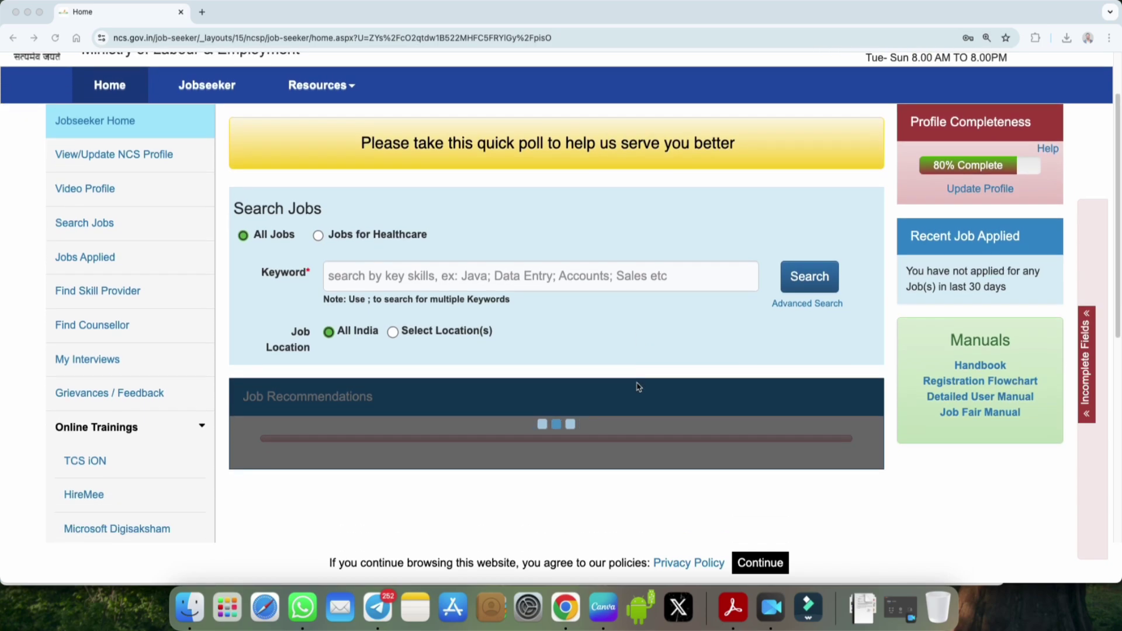
Step: Open the jobseeker's NCS Registration Card from the profile options
left_click(549, 451)
scroll(152, 466, "down", 10)
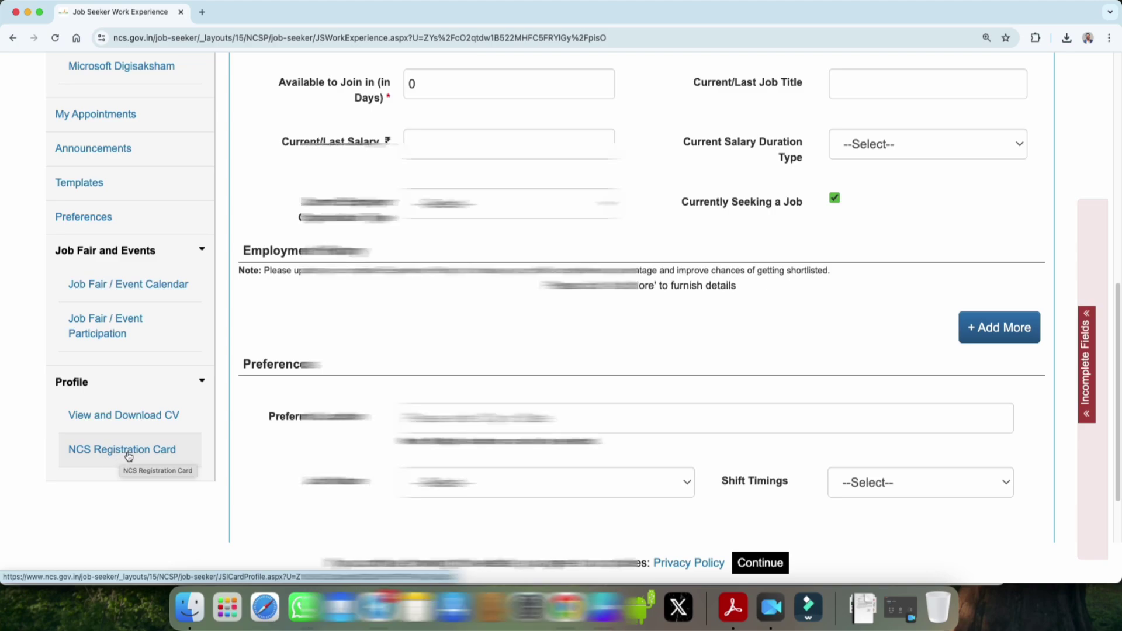
left_click(129, 455)
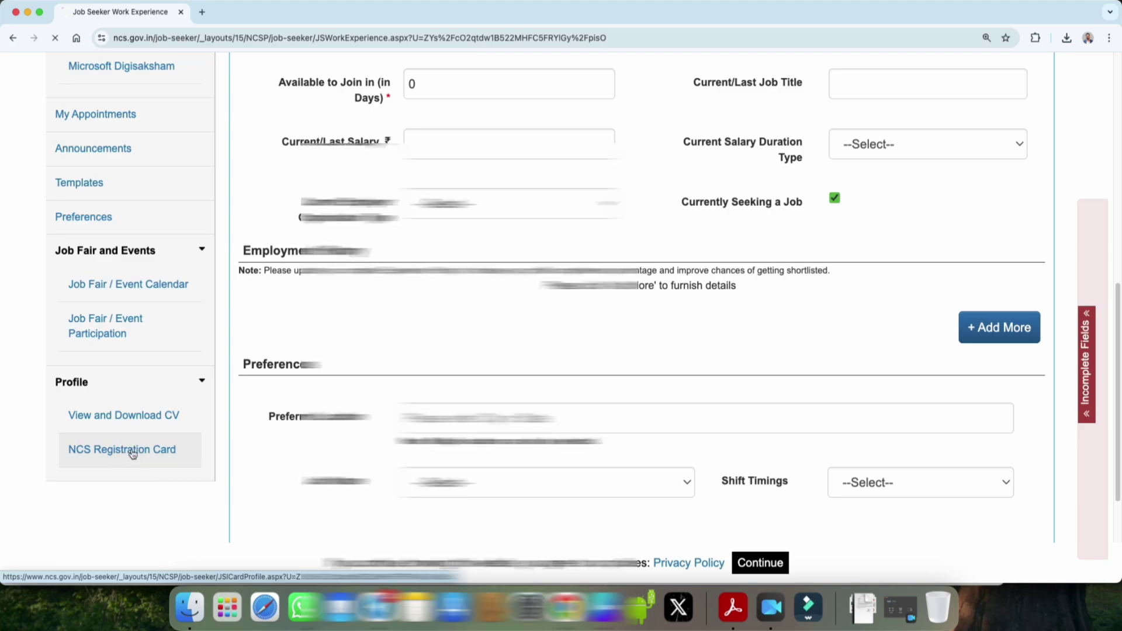
scroll(280, 378, "down", 3)
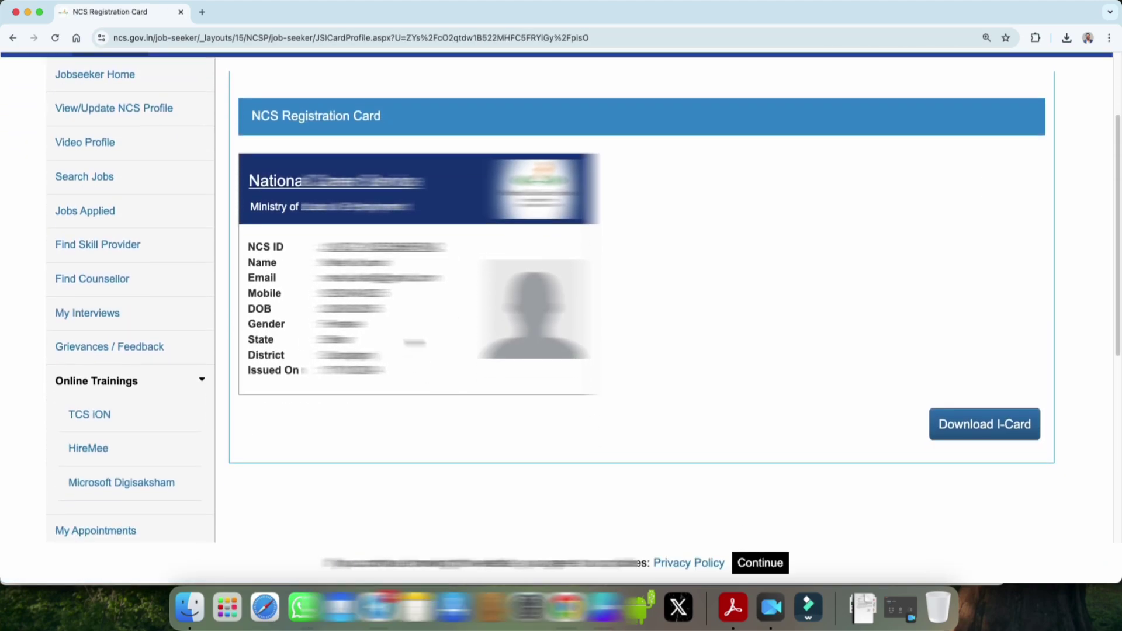